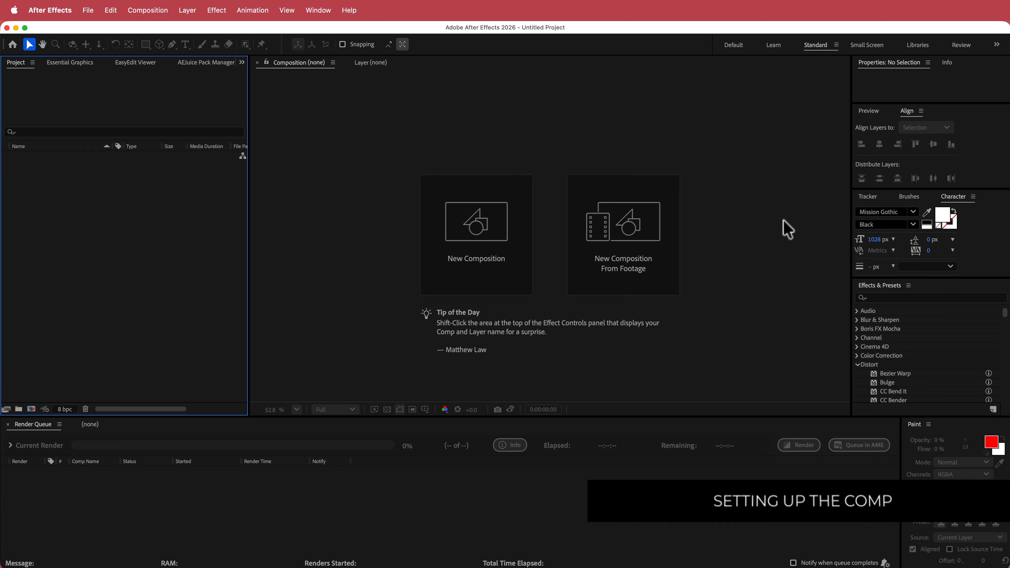
Create a new composition from the 1920 x 1080 30FPS preset and re-enable viewer refresh.
left_click(506, 260)
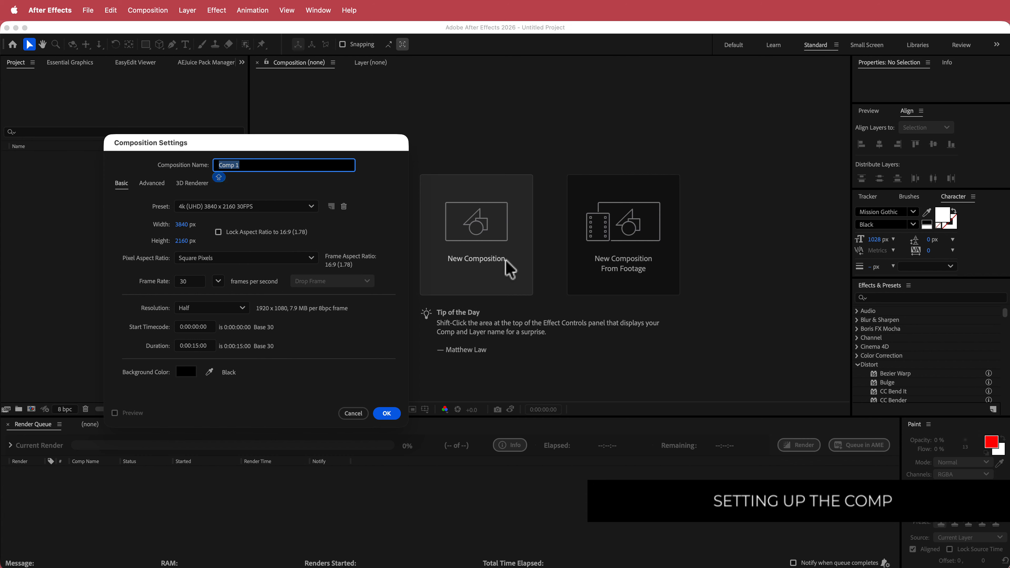
left_click(311, 207)
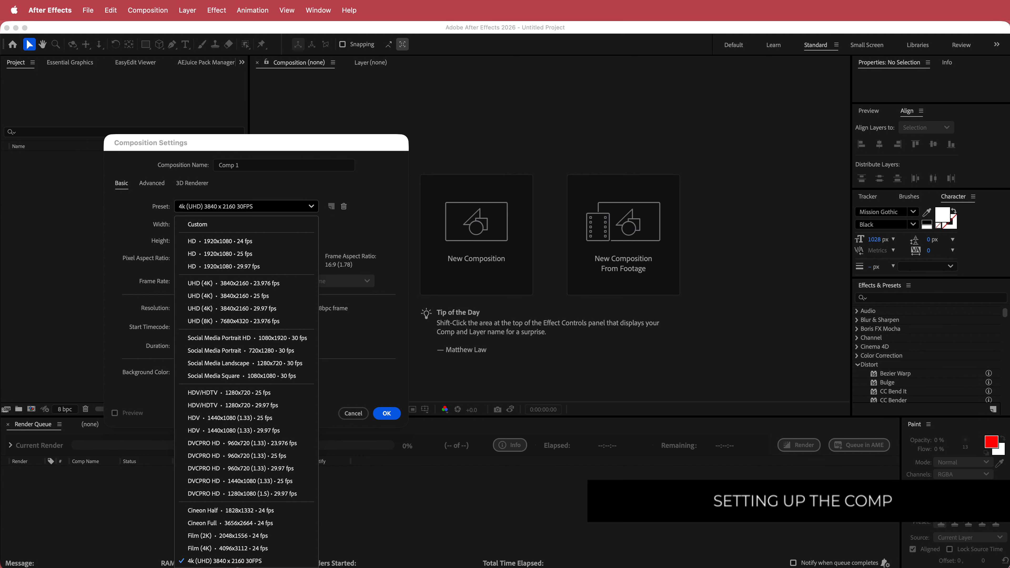
left_click(222, 566)
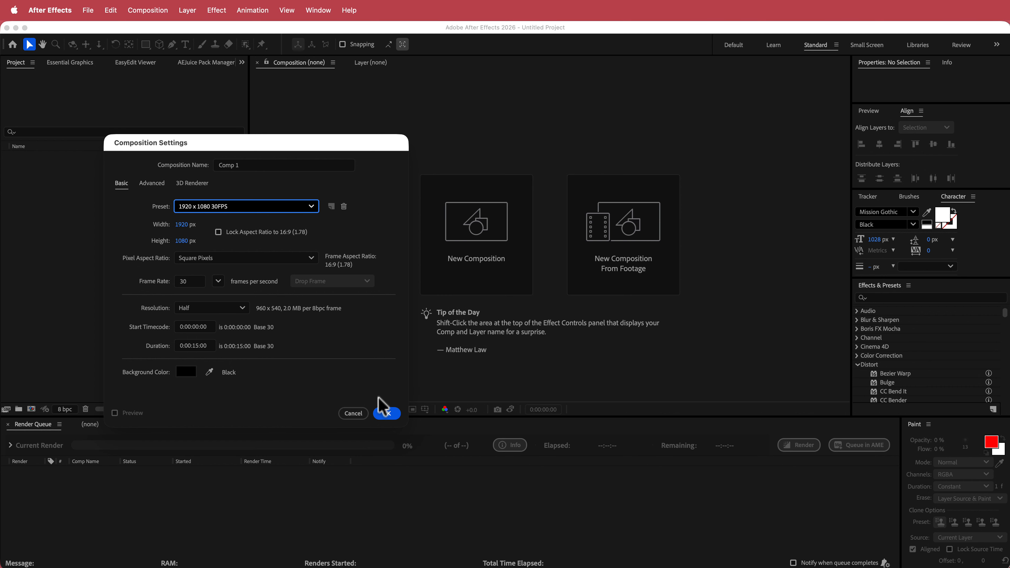
left_click(386, 414)
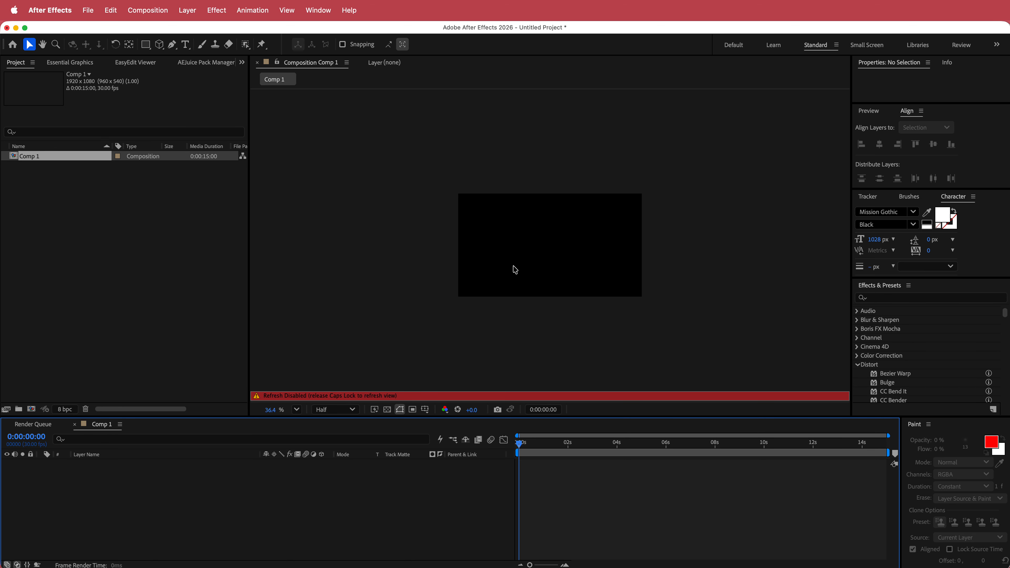
key("Caps_Lock")
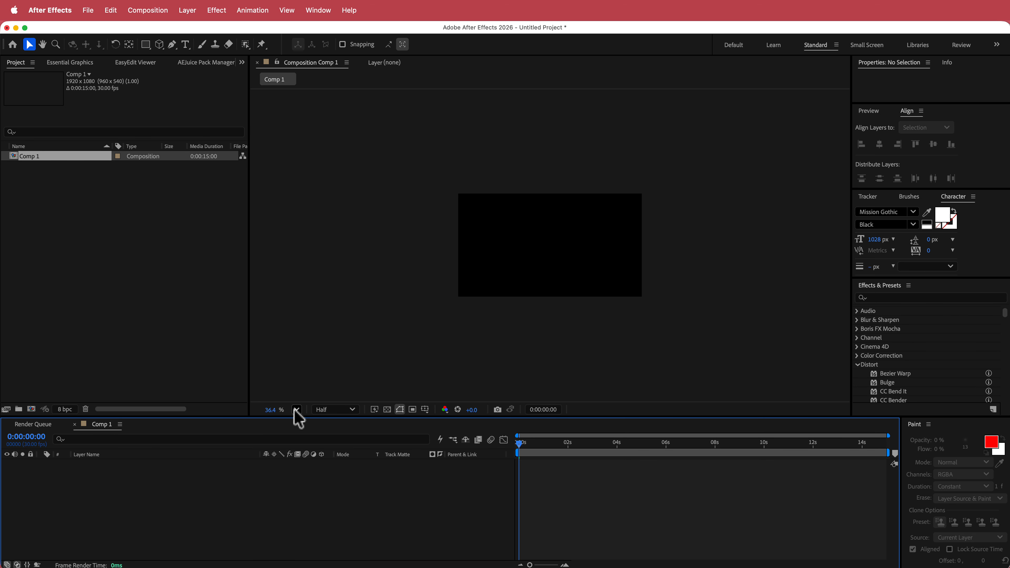
Import the scratched texture JPG from Pexels and add it to Comp 1 as a layer.
left_click(296, 410)
left_click(324, 557)
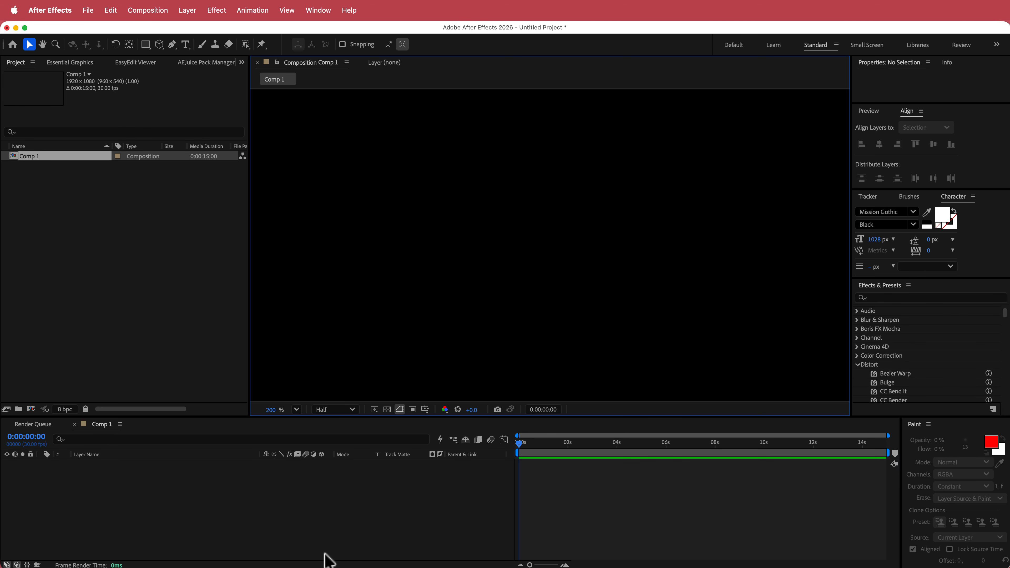
key("shift+slash")
right_click(48, 185)
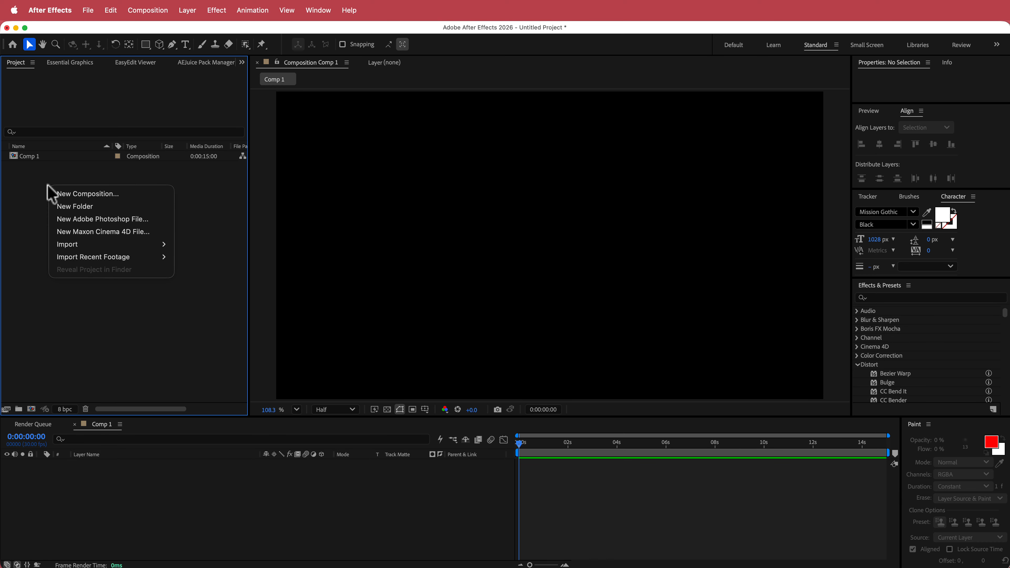
mouse_move(108, 246)
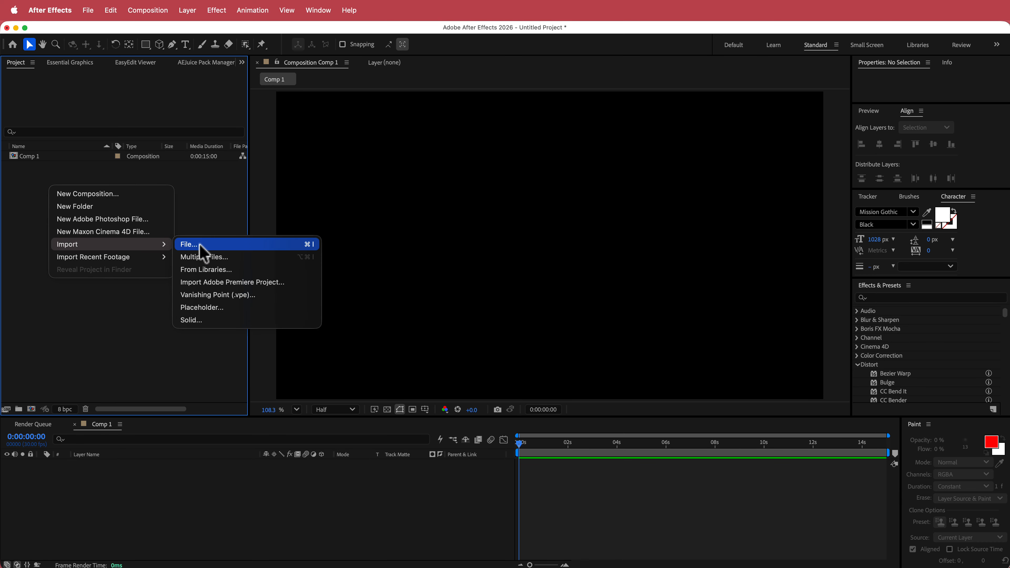
left_click(189, 245)
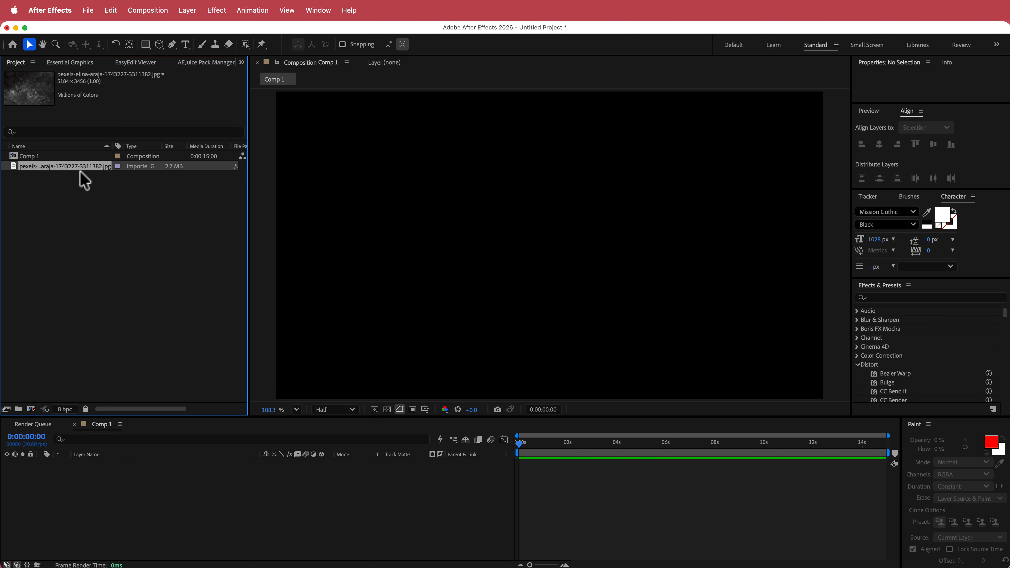
left_click_drag(72, 169, 212, 505)
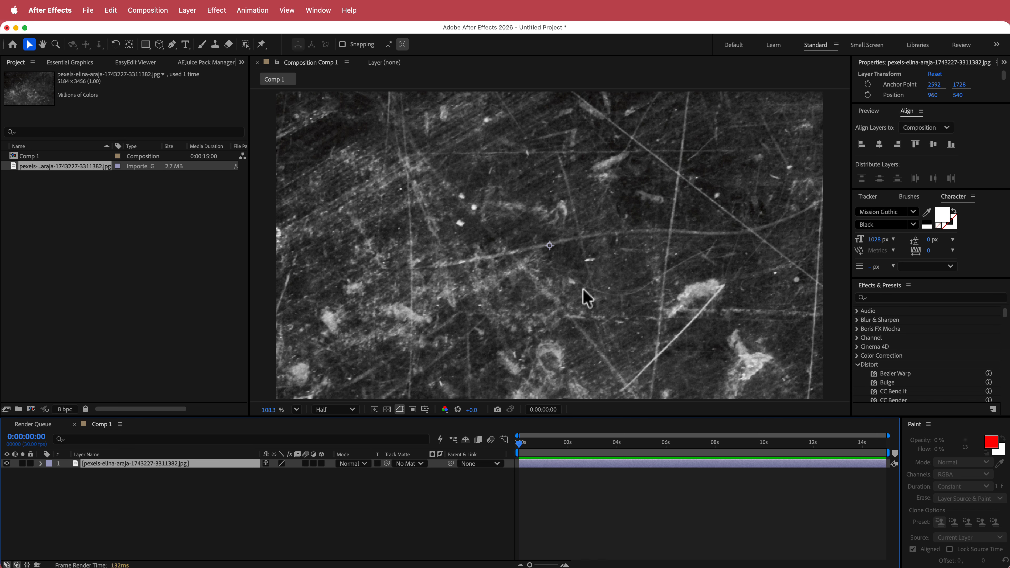
Scale the scratched texture layer down to 38% so it just covers the composition frame.
scroll(601, 248, "down", 6)
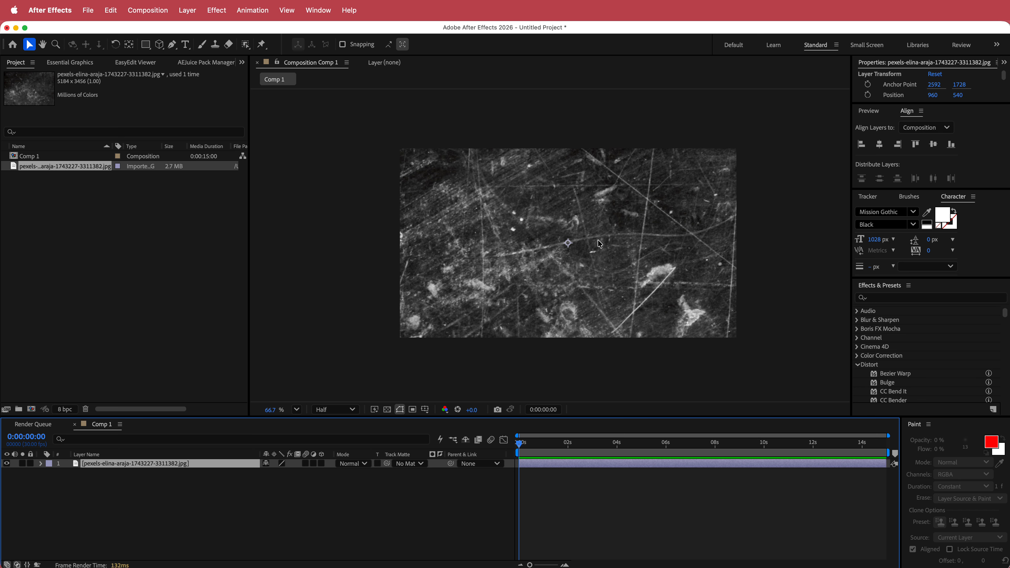
left_click(185, 503)
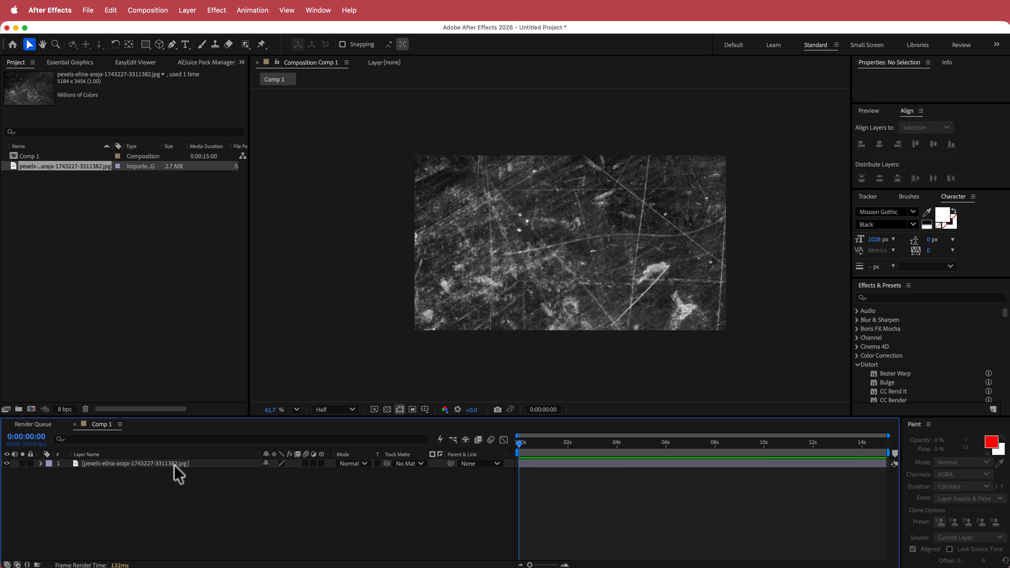
left_click(175, 466)
key("s")
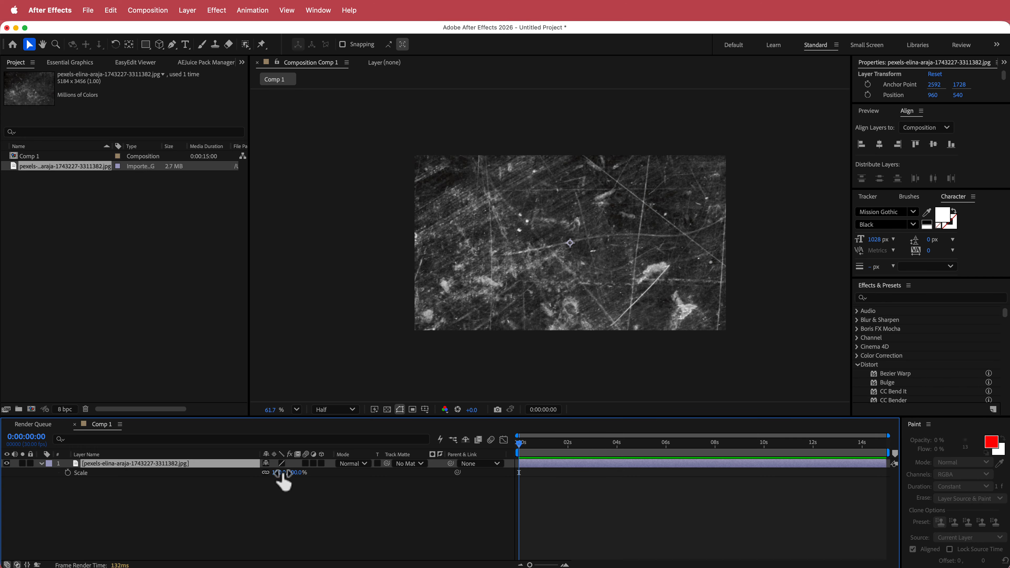
left_click_drag(277, 474, 247, 477)
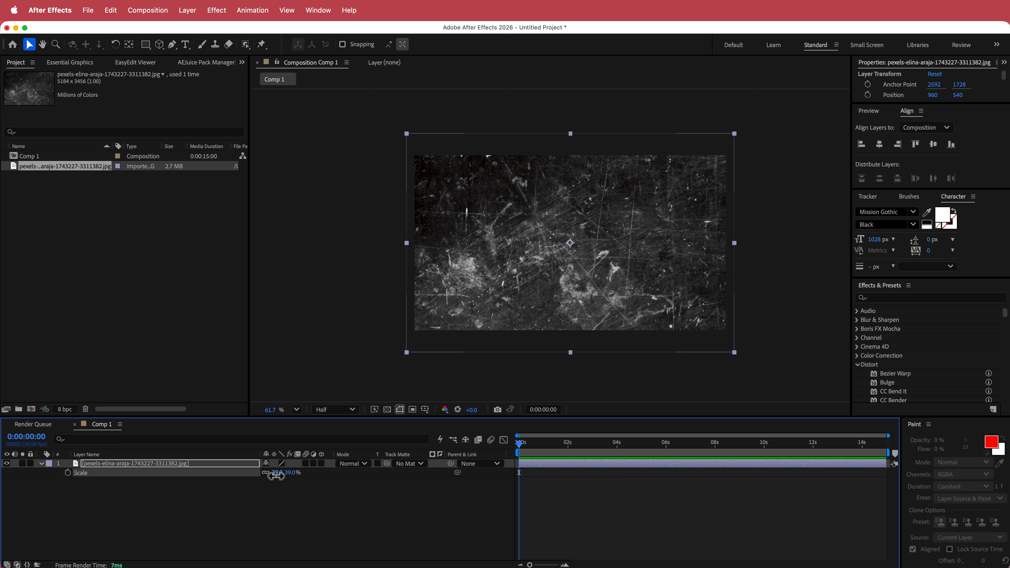
left_click_drag(274, 474, 273, 475)
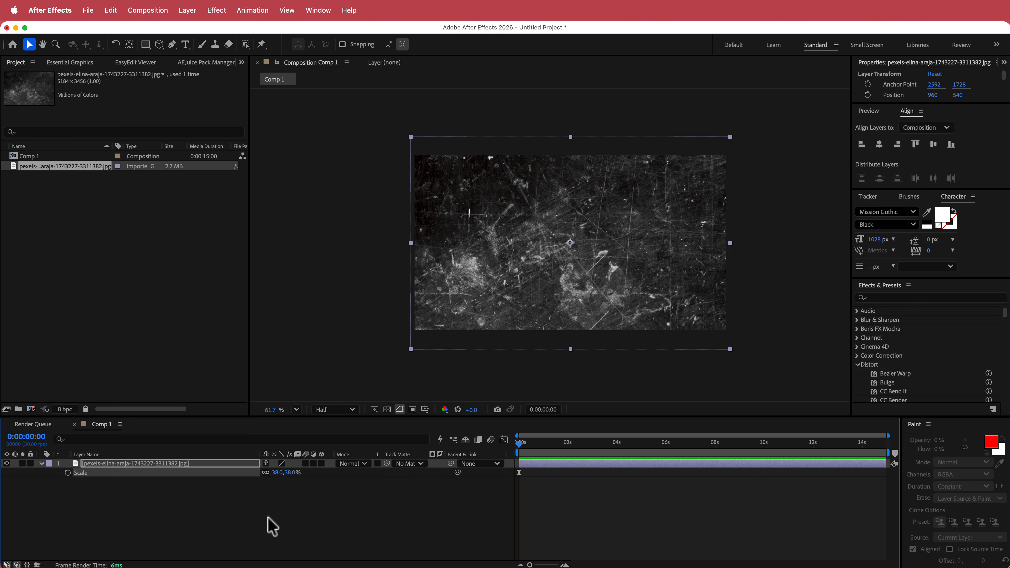
left_click(268, 526)
Apply the Motion Tile effect to the texture layer and turn on Mirror Edges.
left_click(175, 464)
key("ctrl+space")
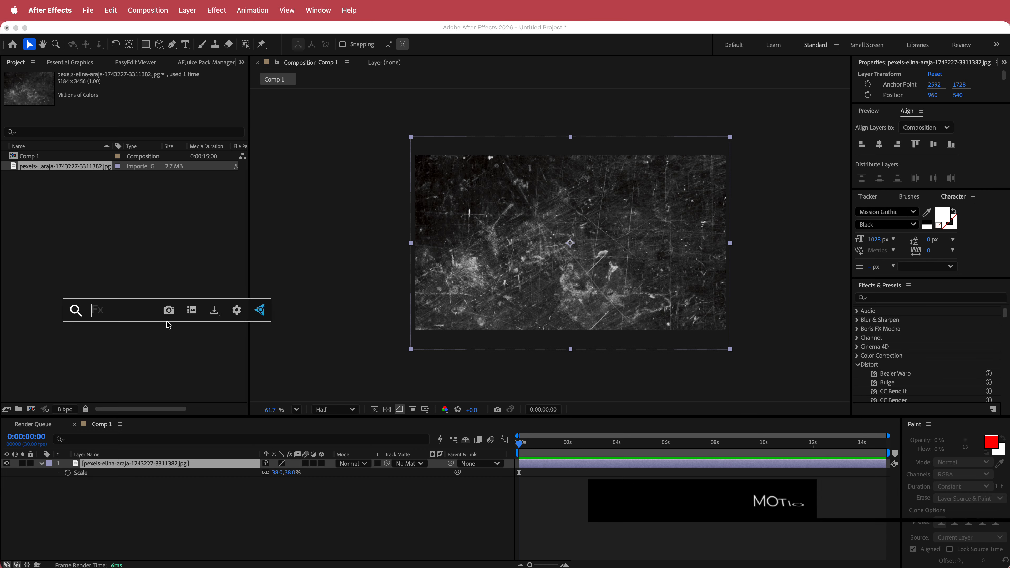
type("mot")
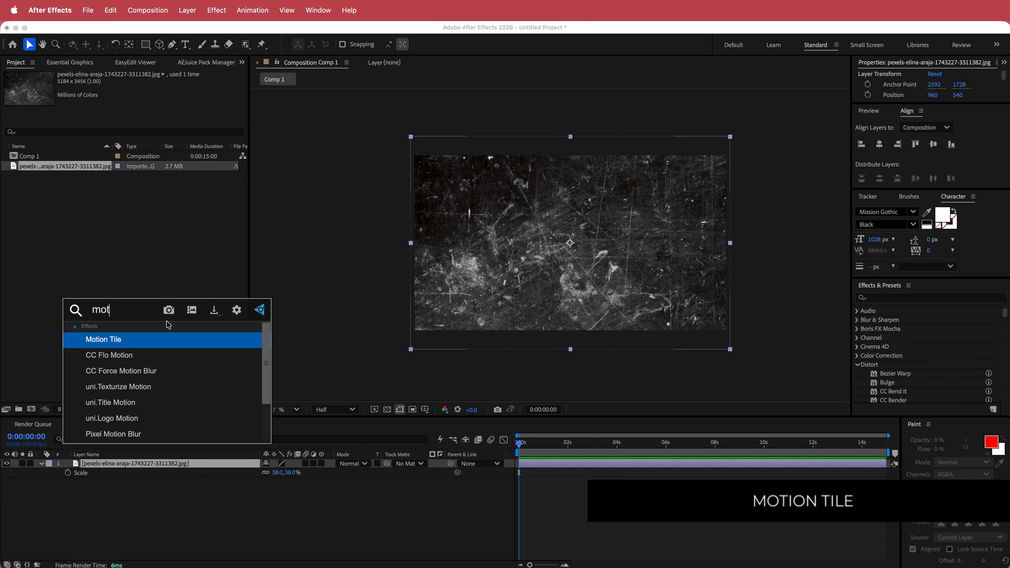
key("Return")
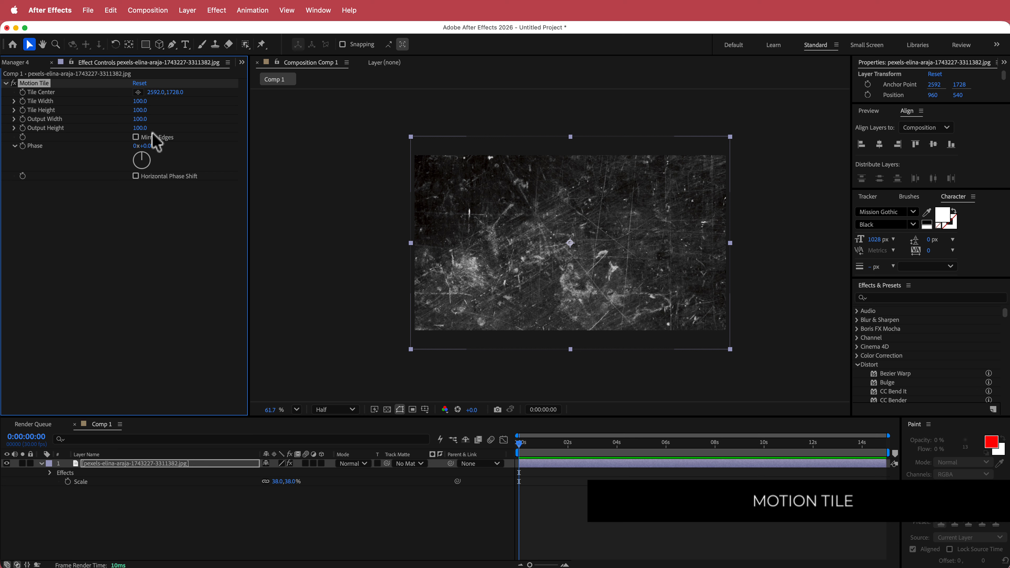
left_click(136, 138)
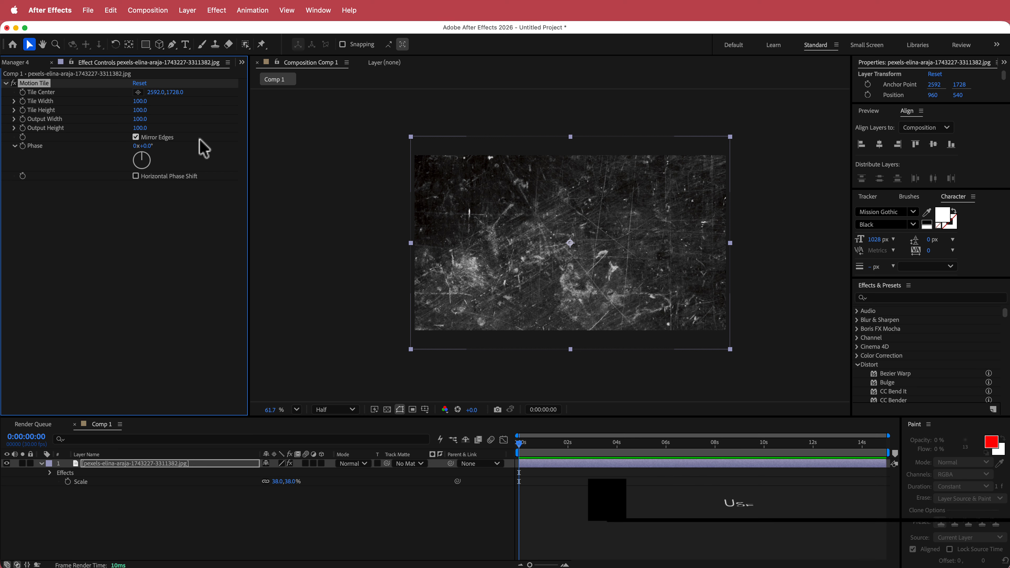
Set Motion Tile's Output Width and Output Height to 300.
left_click(140, 129)
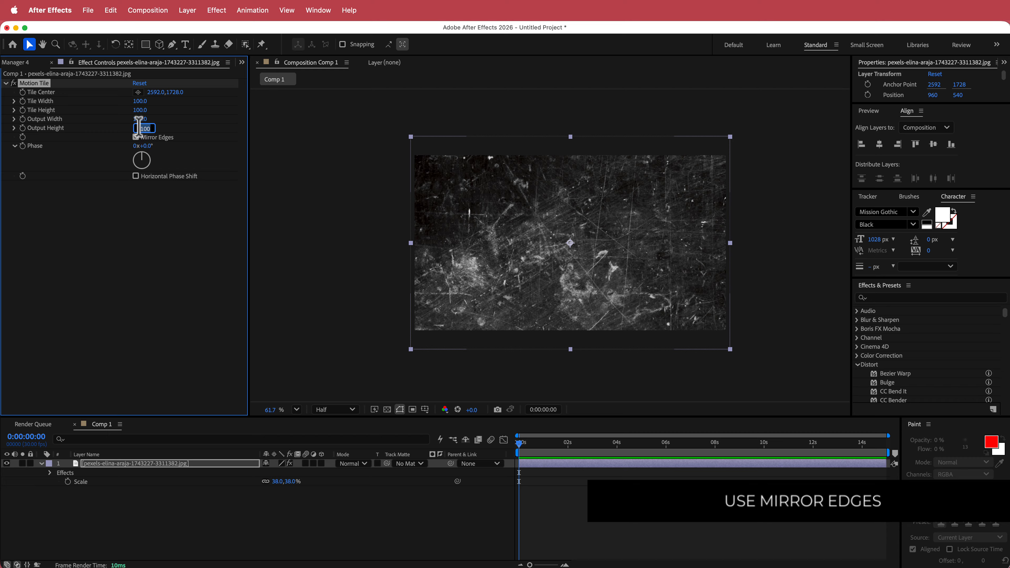
left_click(145, 130)
key("shift+Tab")
type("300")
key("Return")
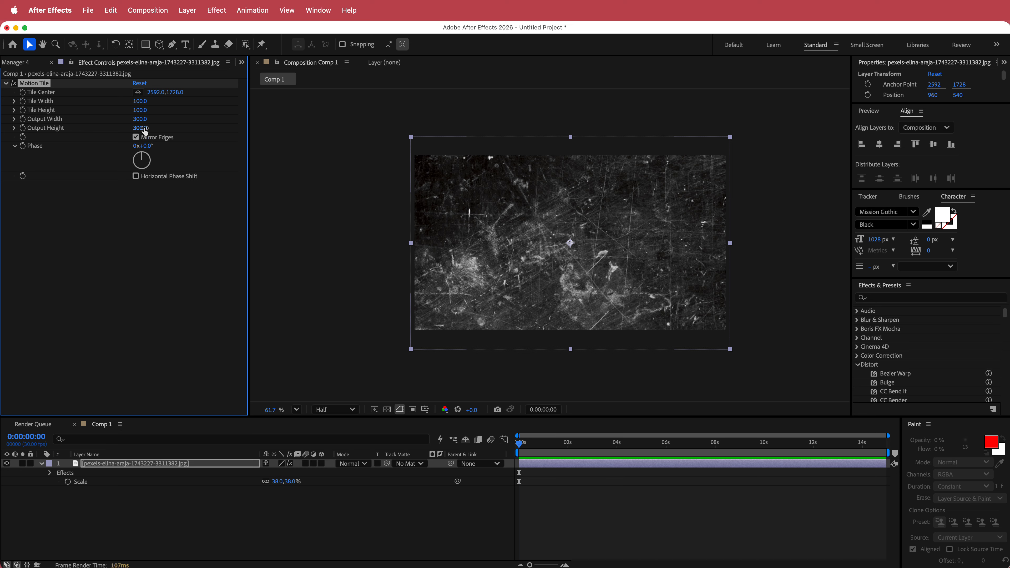
Add an expression to Tile Center with posterizeTime(12) and wiggle(50,1000) on separate lines, and preview the motion from the start.
left_click(136, 137)
left_click(23, 93, "alt")
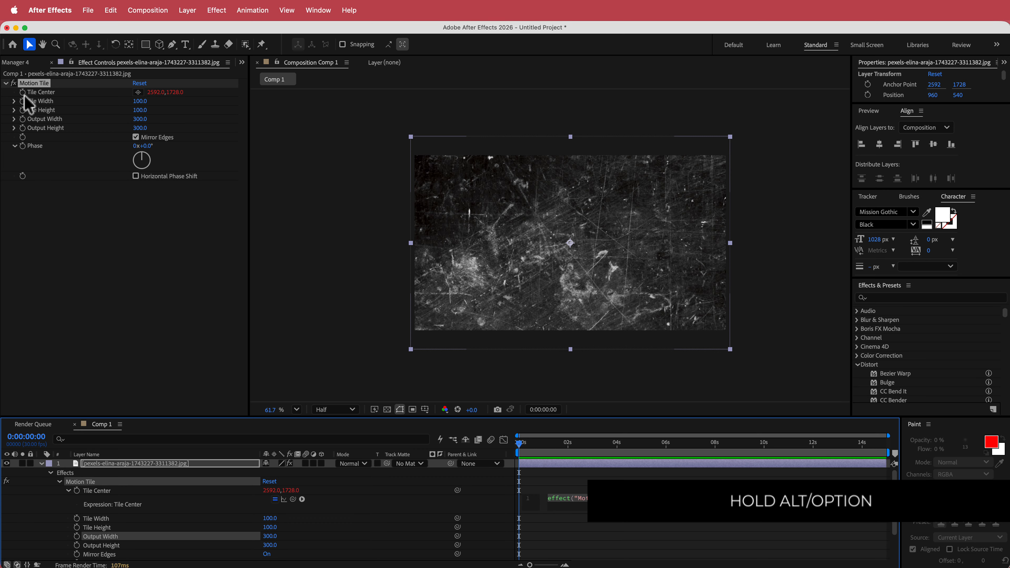
type("poster")
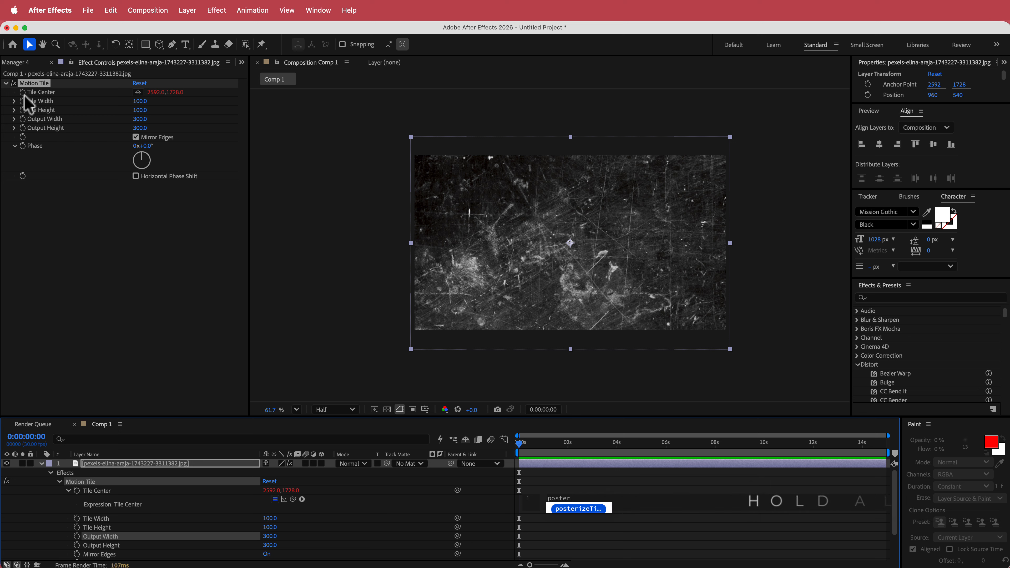
key("Return")
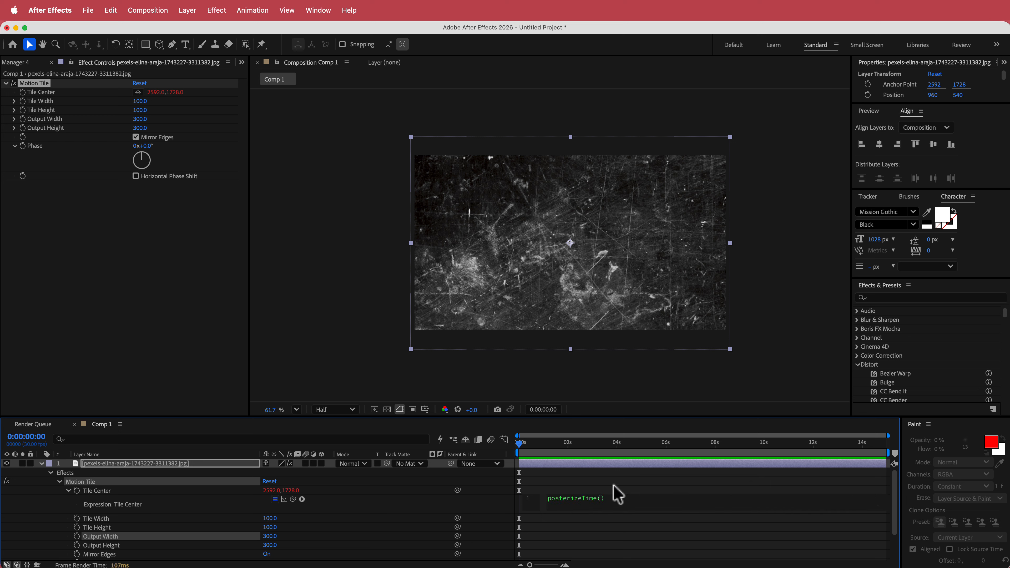
type("12) w")
type("ig")
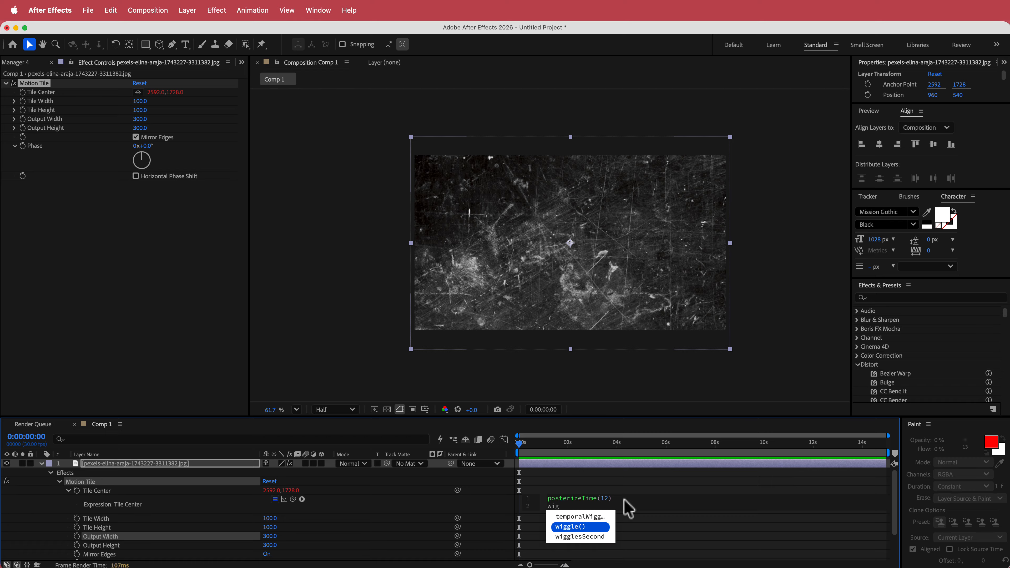
key("Return")
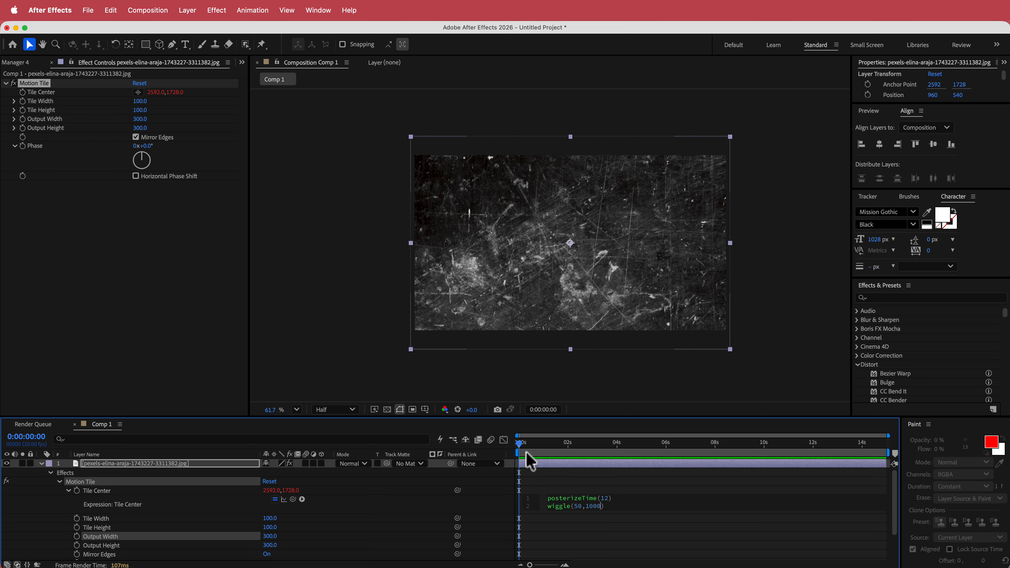
left_click_drag(519, 444, 494, 458)
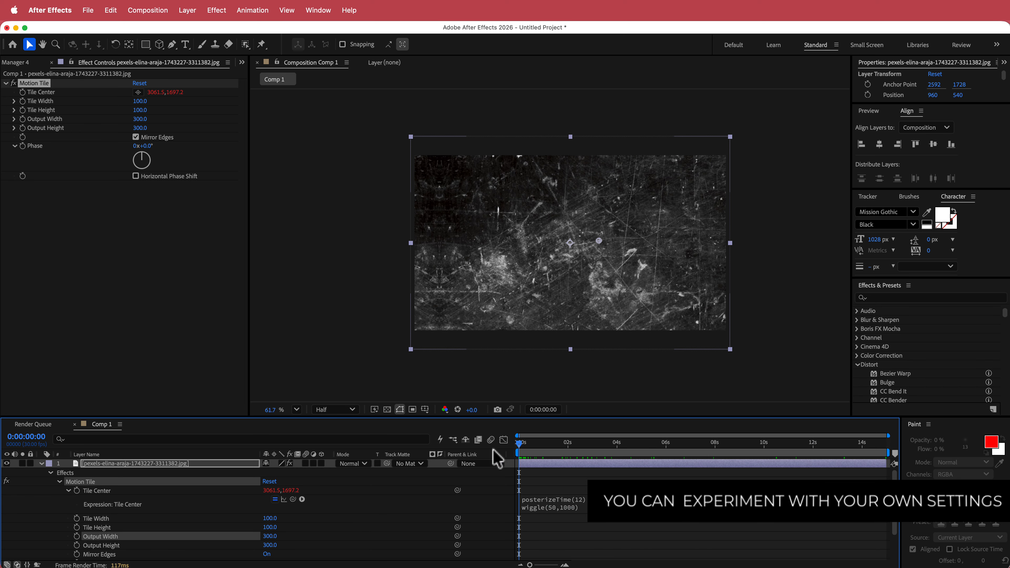
key("space")
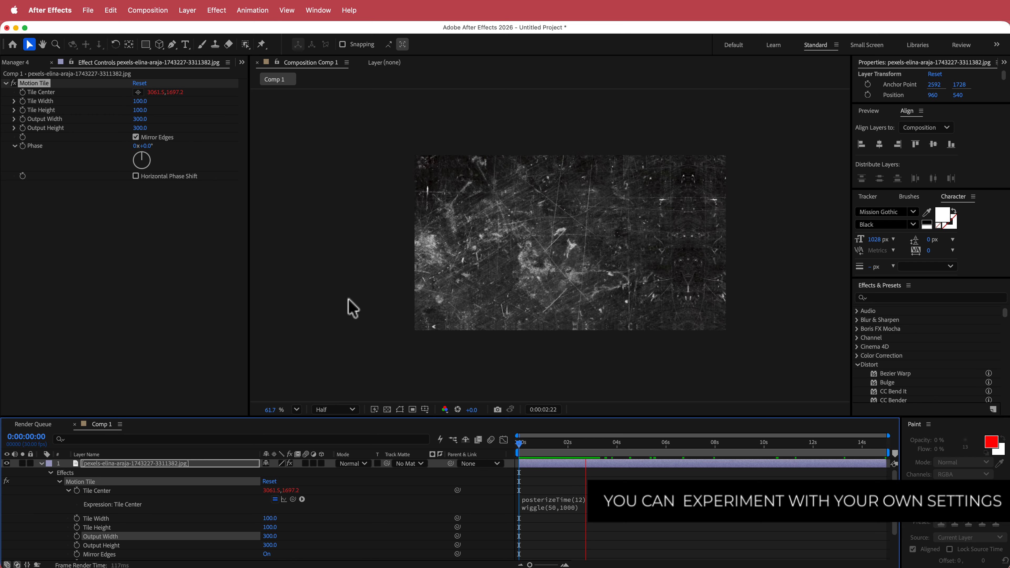
key("space")
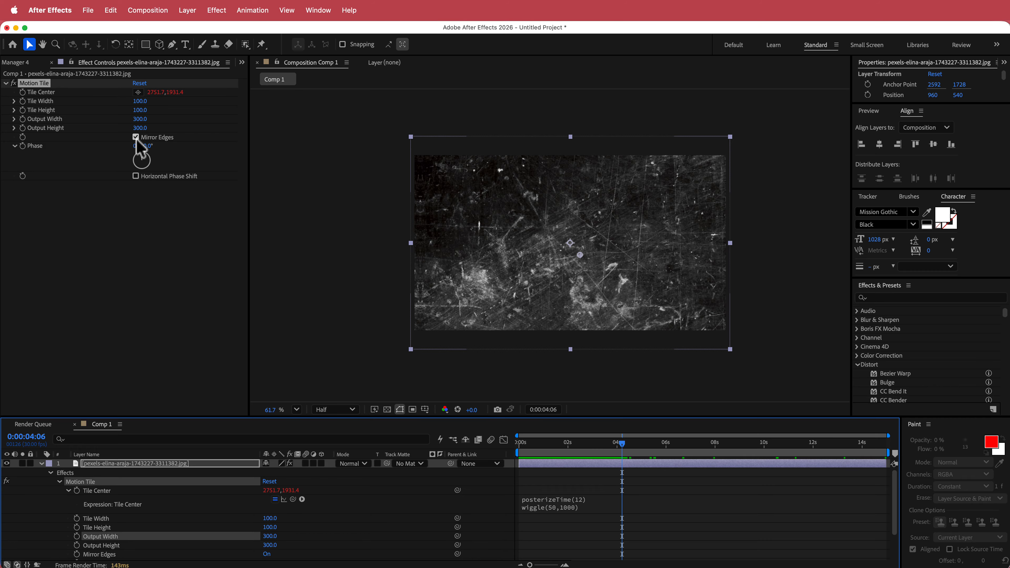
Turn Mirror Edges off to inspect the seam along the texture's edge, and turn it back on.
left_click(136, 137)
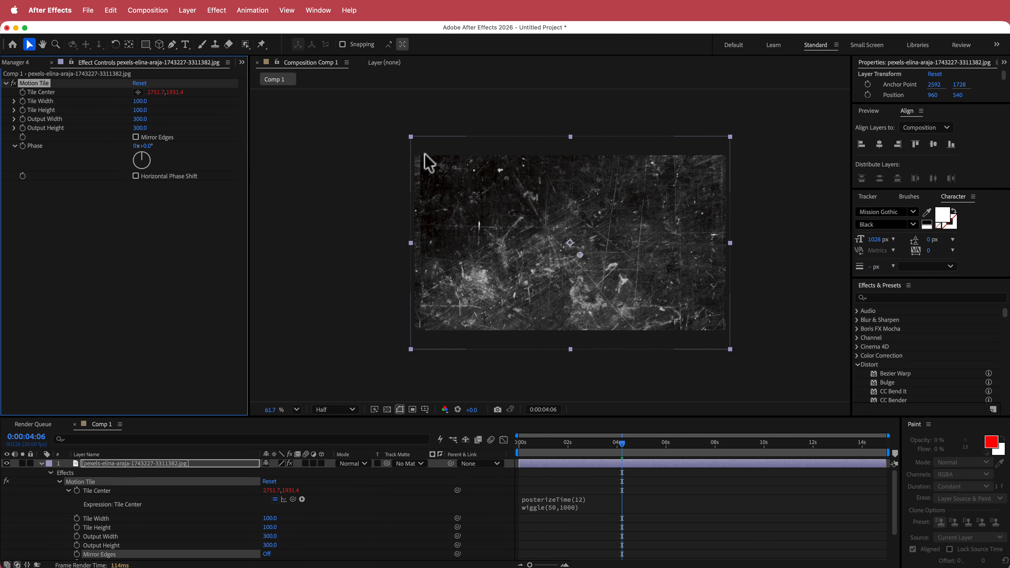
key("ctrl+shift+a")
mouse_move(420, 142)
left_mouse_down()
mouse_move(420, 322)
mouse_move(434, 175)
left_mouse_up()
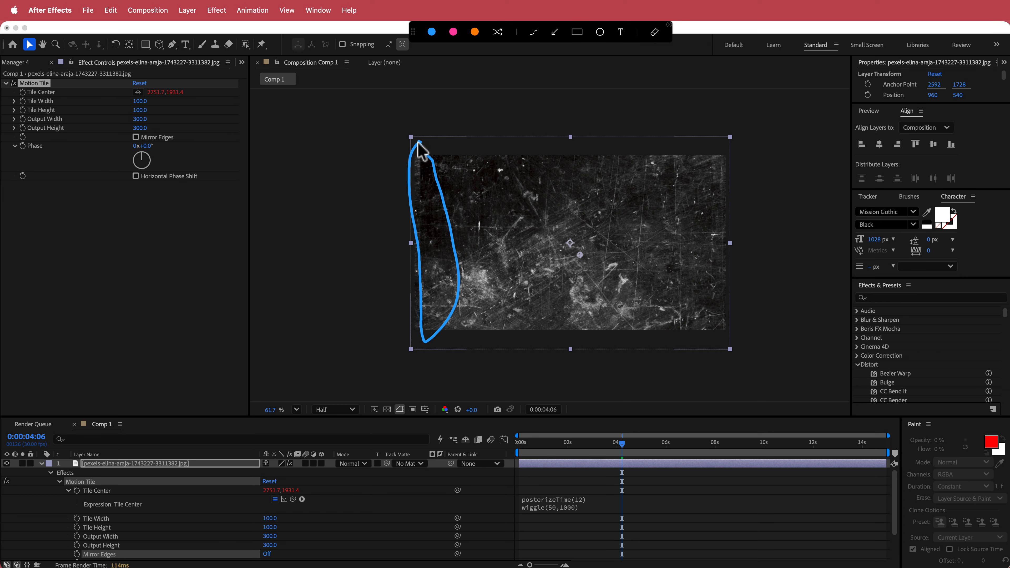
key("ctrl+shift+a")
left_click(136, 138)
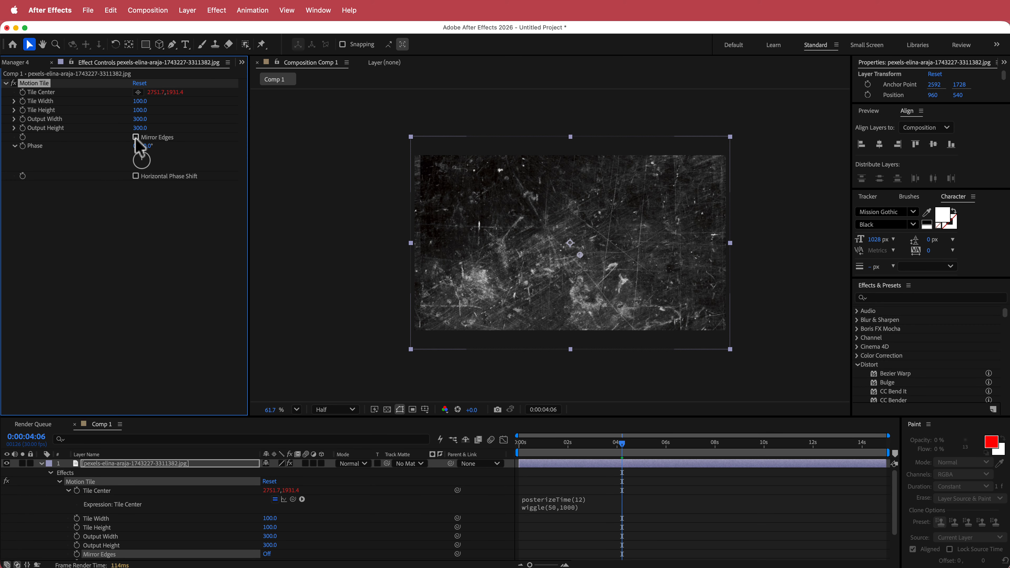
left_click(136, 137)
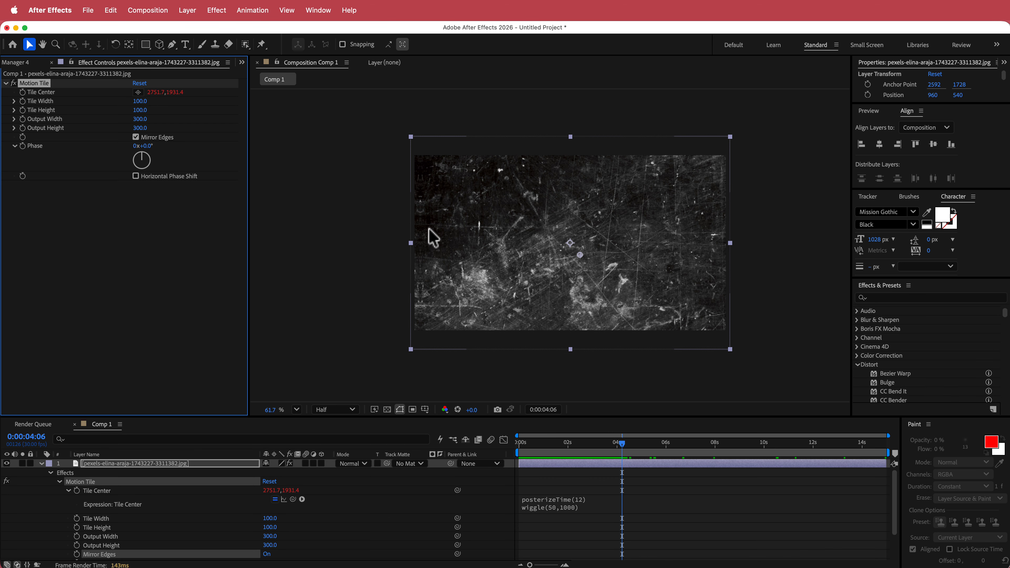
Return the current time to 0:00:00:00 and collapse the texture layer's properties.
left_click_drag(621, 444, 483, 459)
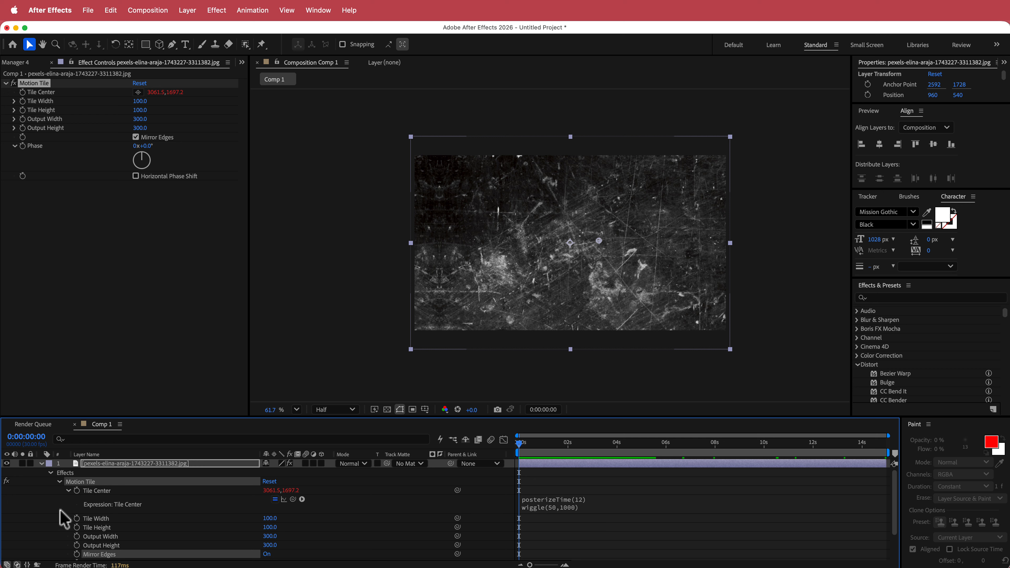
left_click(42, 463)
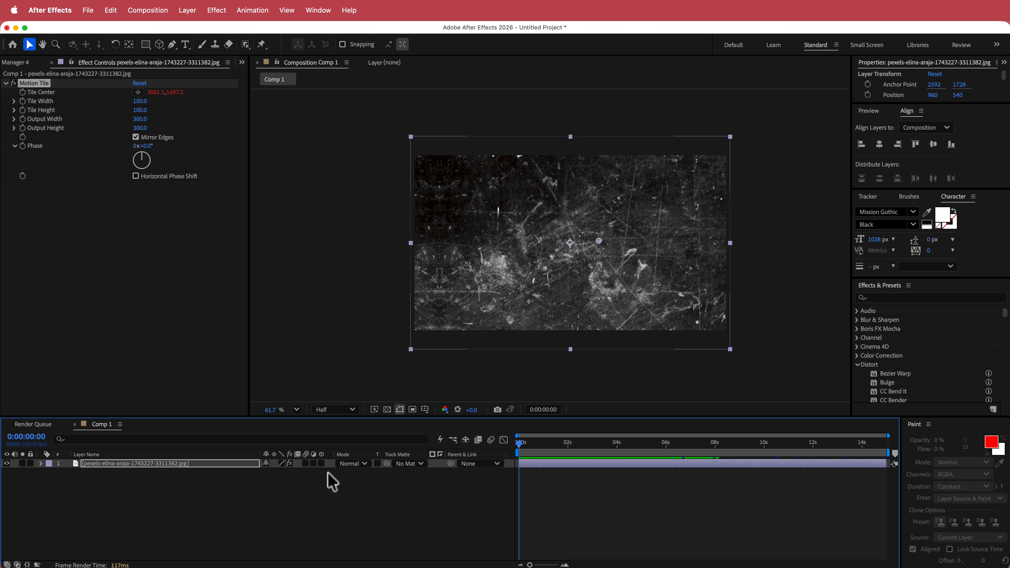
Create a text layer reading GRUNGE above the texture layer.
right_click(332, 481)
mouse_move(363, 487)
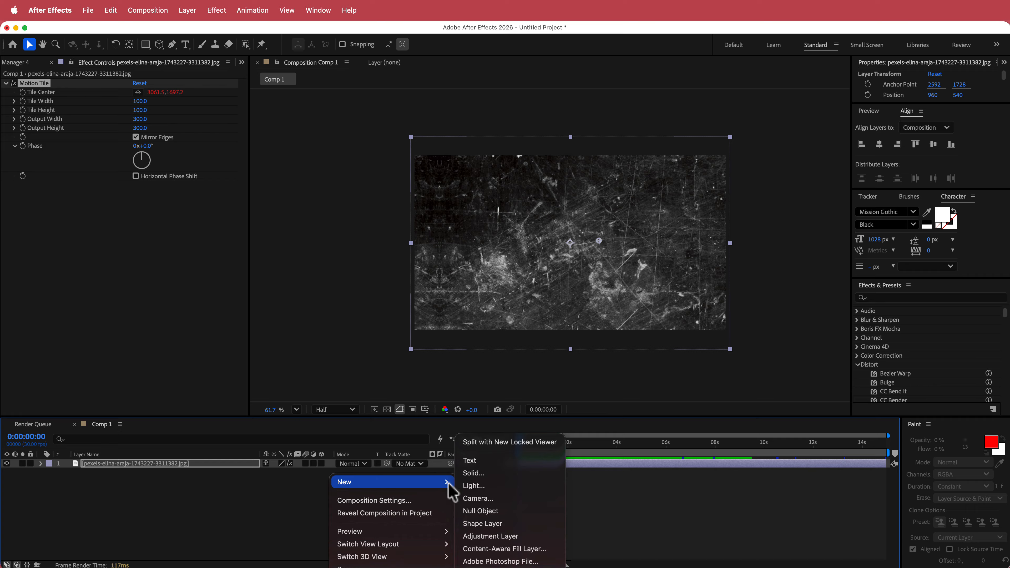
left_click(509, 462)
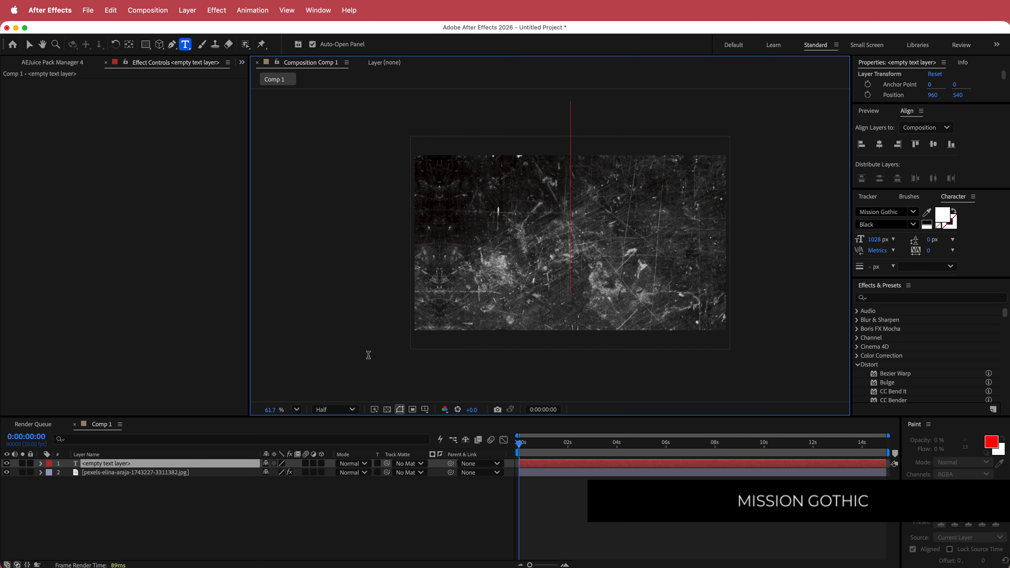
type("GRUNG")
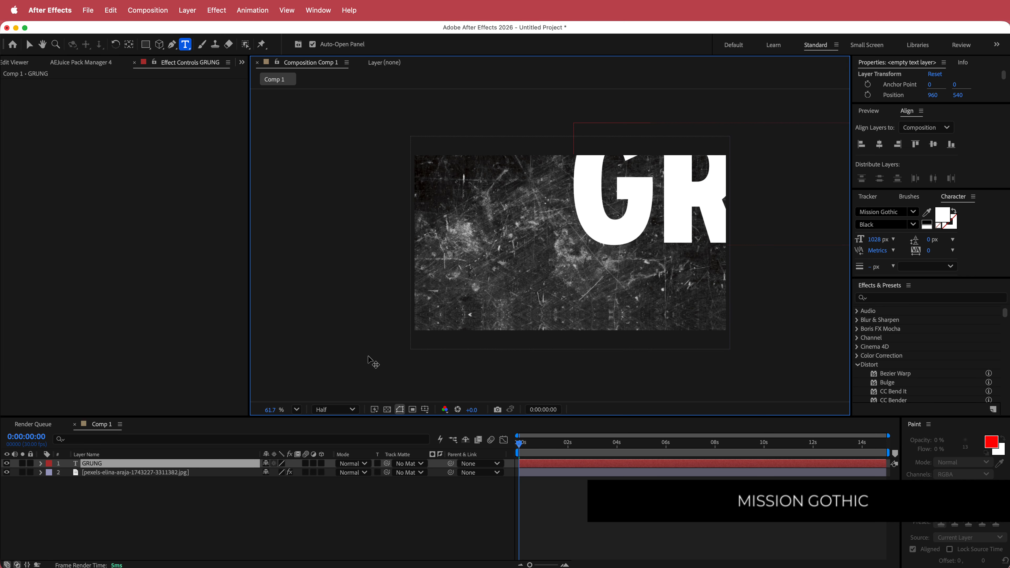
type("E")
Set the GRUNGE text's font size to 400 px and centre it horizontally and vertically in the composition.
key("super+a")
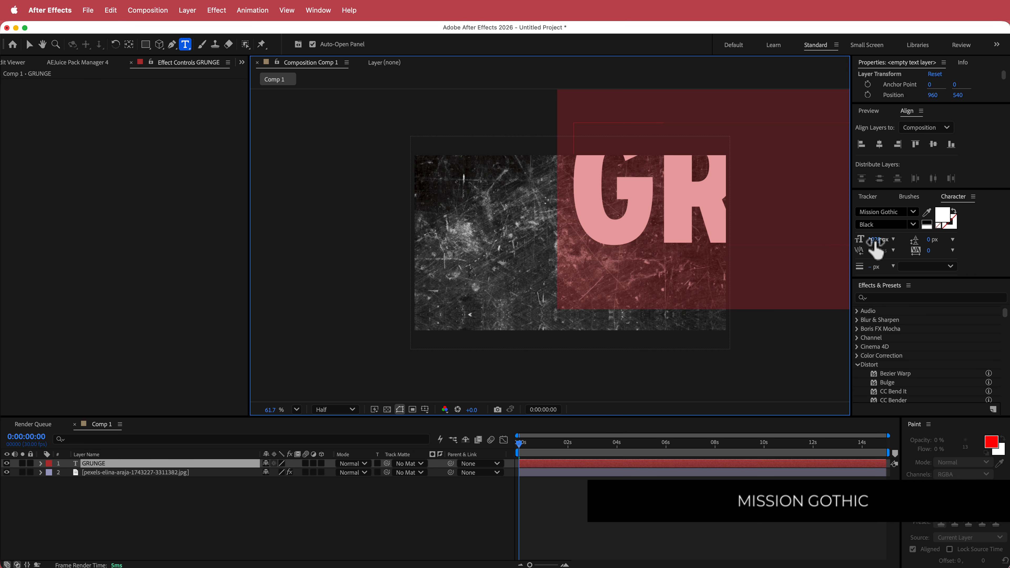
left_click(877, 240)
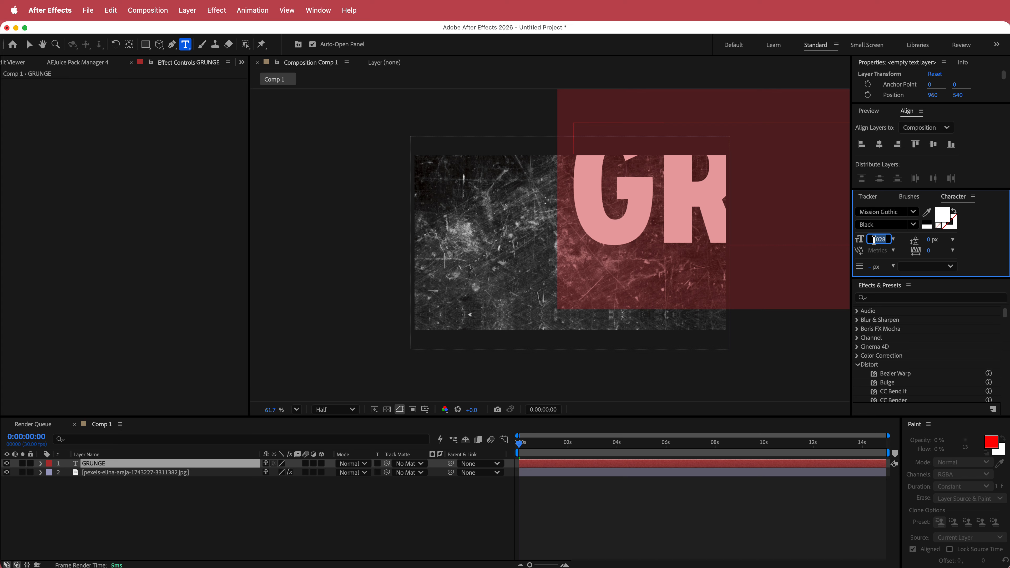
type("400")
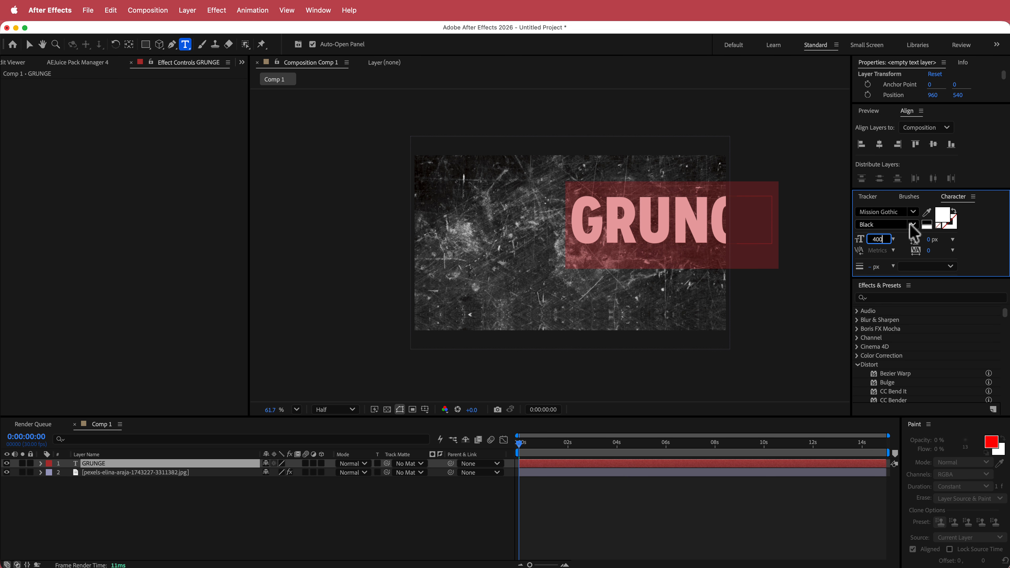
left_click(880, 145)
left_click(934, 144)
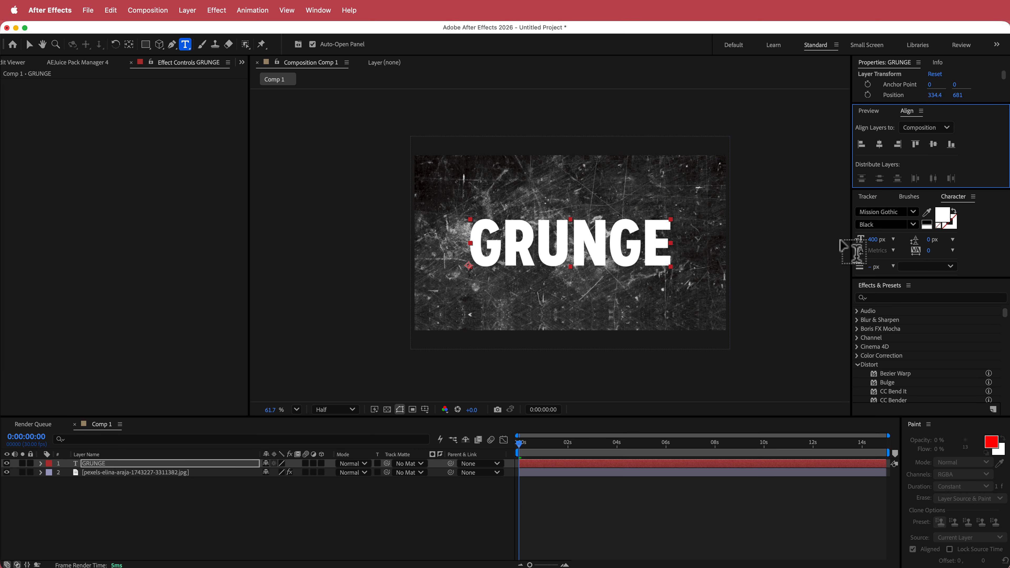
Enlarge the GRUNGE text to 462 px and recentre it on both axes of the composition.
left_click_drag(874, 244, 904, 240)
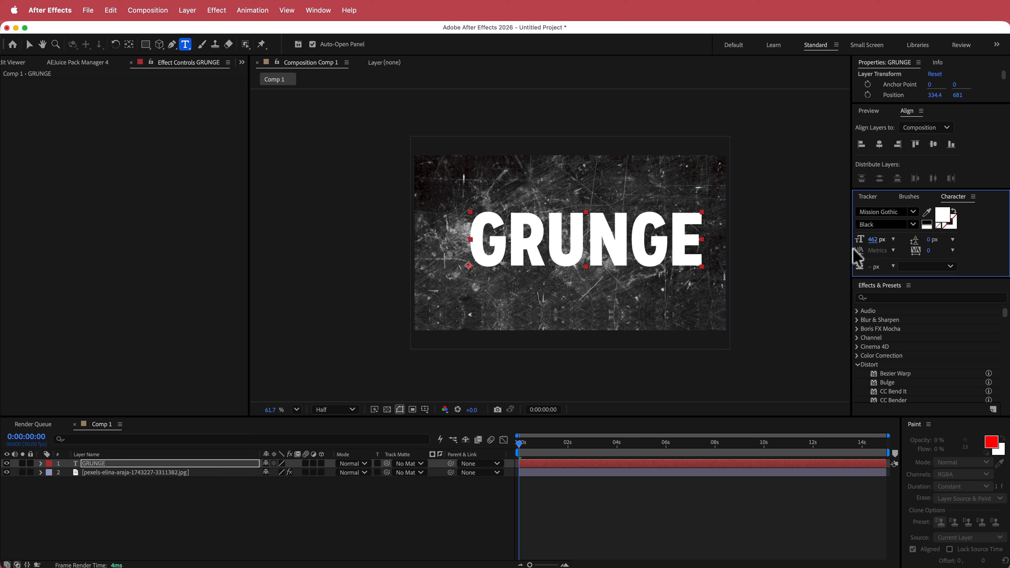
left_click(880, 145)
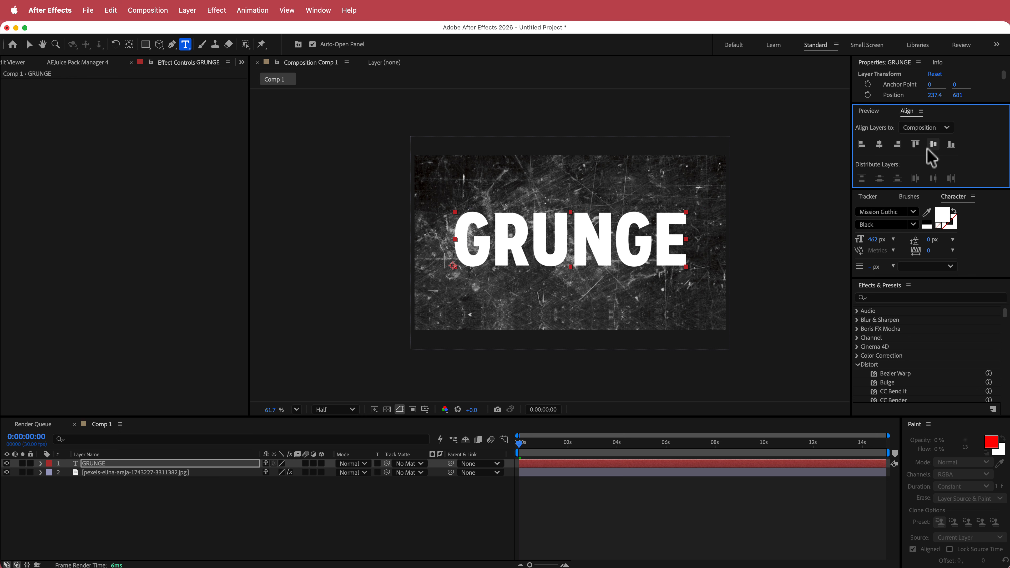
left_click(933, 145)
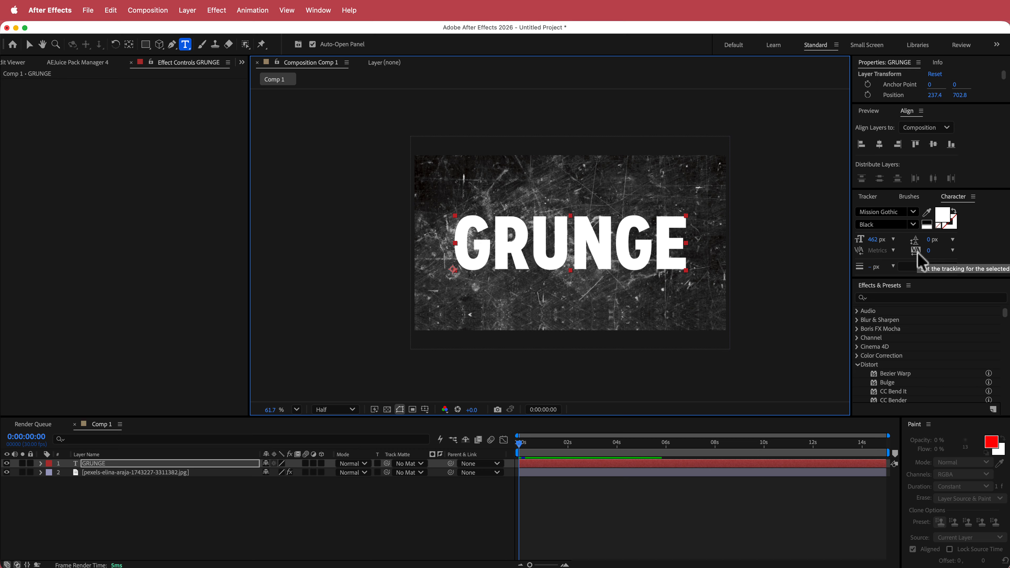
Tighten the text's tracking to -41, enlarge it to 497 px, and recentre it in the composition.
left_click_drag(918, 259, 895, 242)
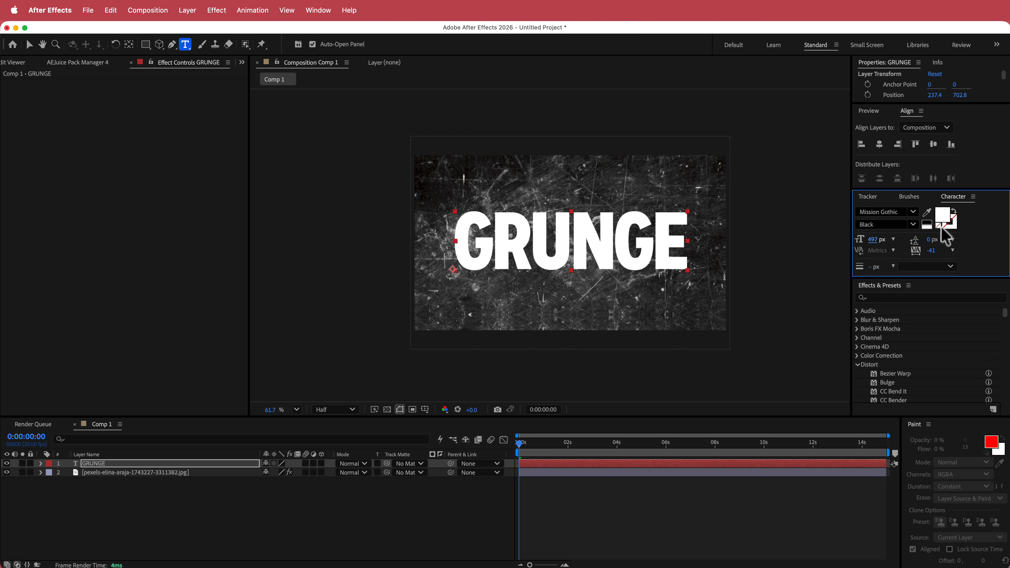
left_click(880, 144)
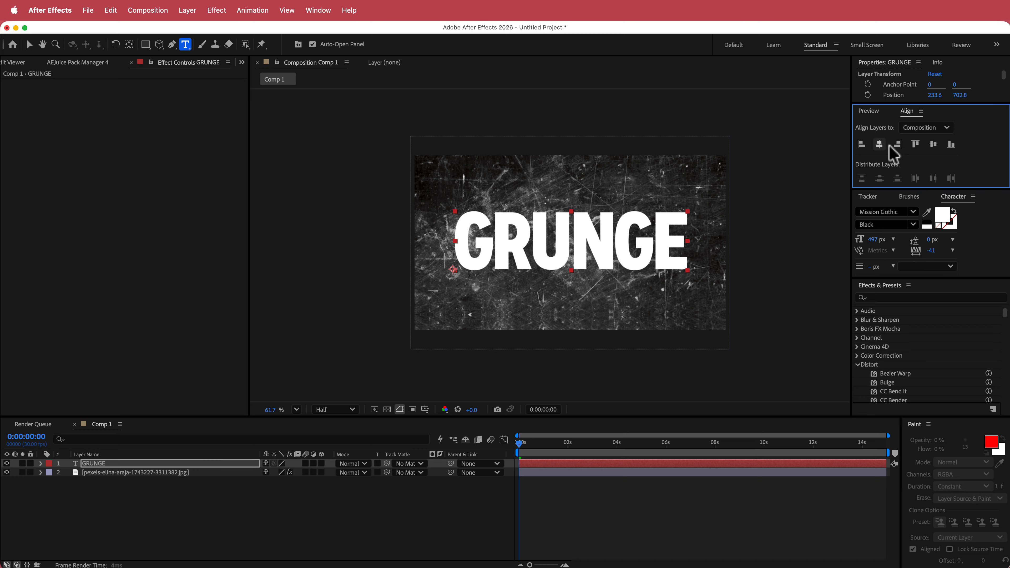
left_click(934, 144)
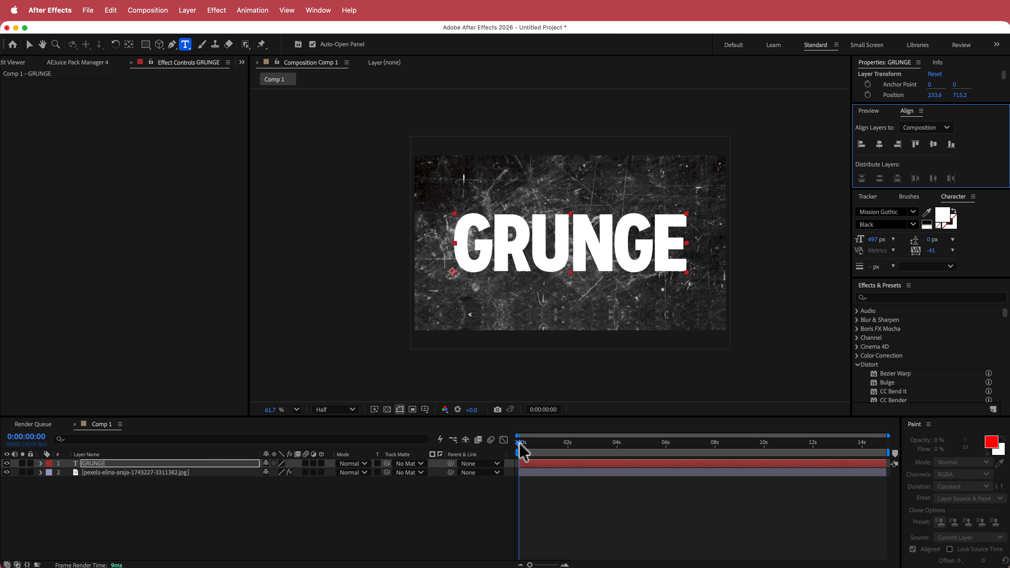
mouse_move(521, 444)
left_mouse_down()
mouse_move(890, 445)
mouse_move(513, 445)
left_mouse_up()
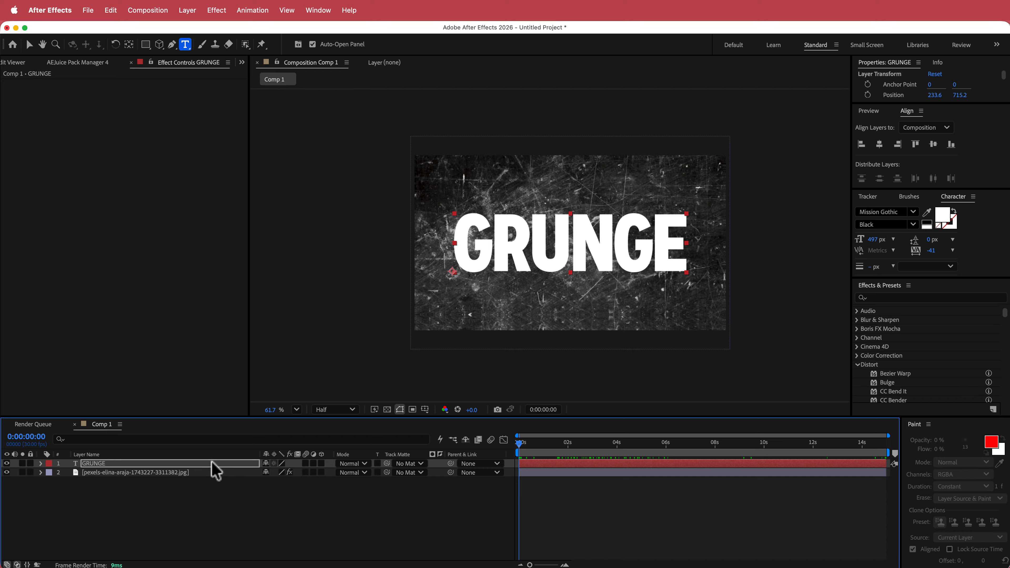
Use the texture image as the GRUNGE layer's track matte and switch it from alpha to Luma Matte.
left_click(422, 464)
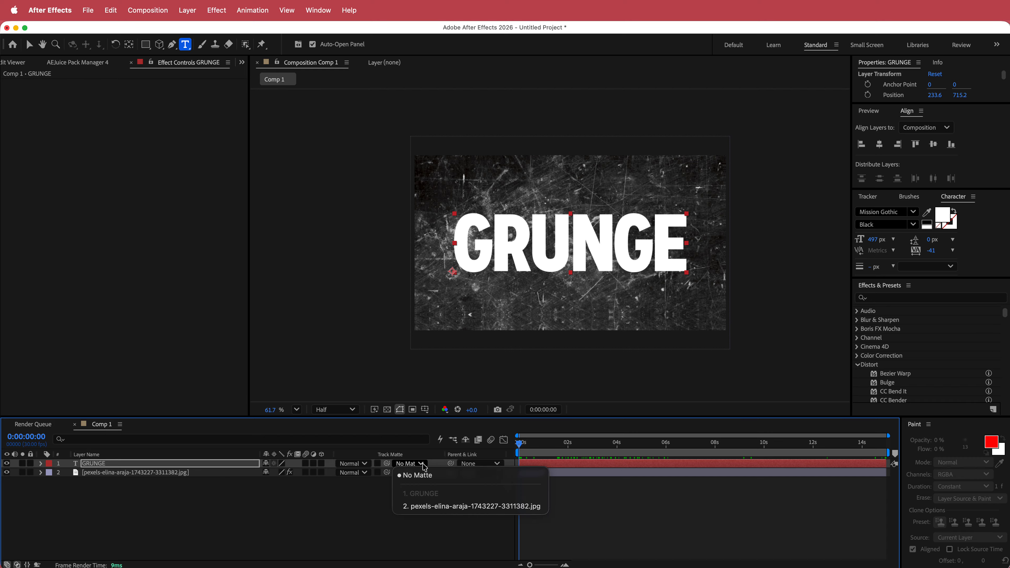
left_click(434, 508)
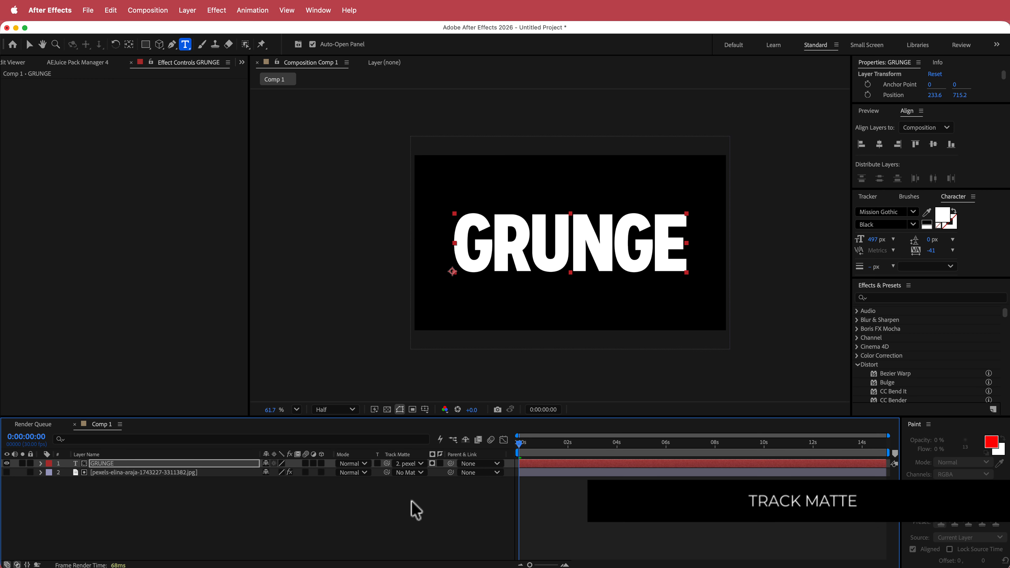
left_click(433, 464)
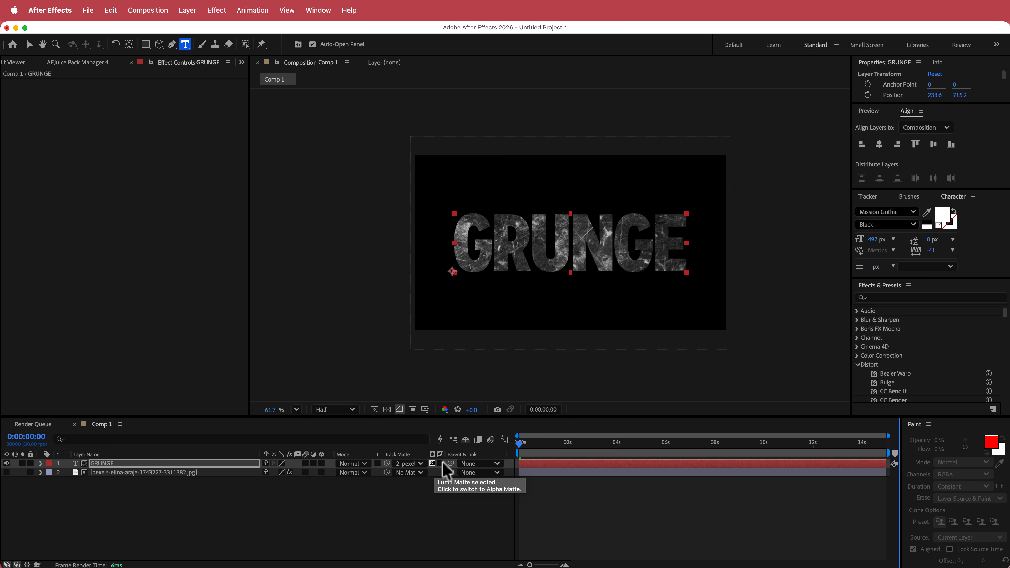
left_click_drag(521, 444, 498, 449)
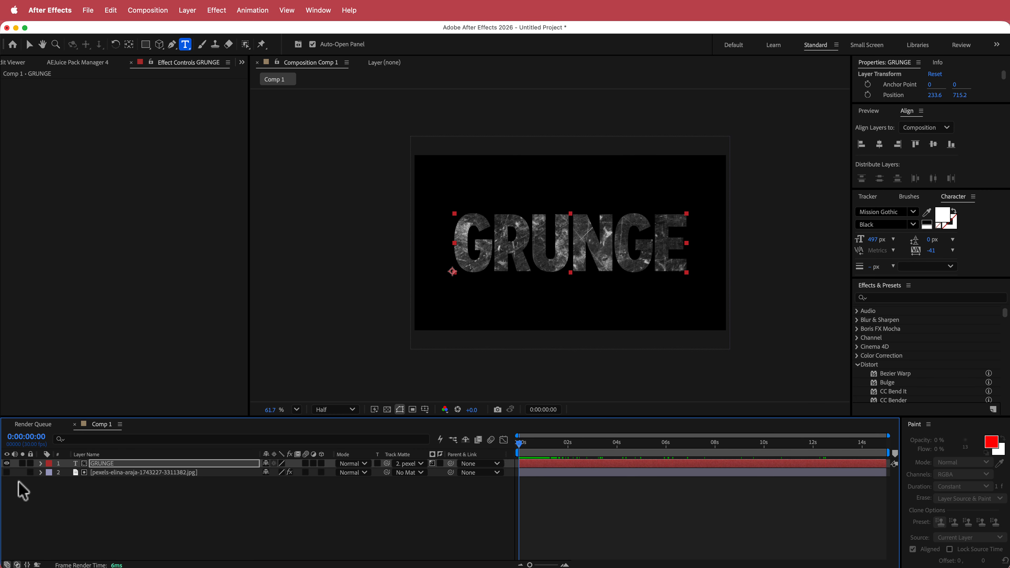
Temporarily show the texture layer to try adjusting its Scale, and hide the layer again.
left_click(7, 472)
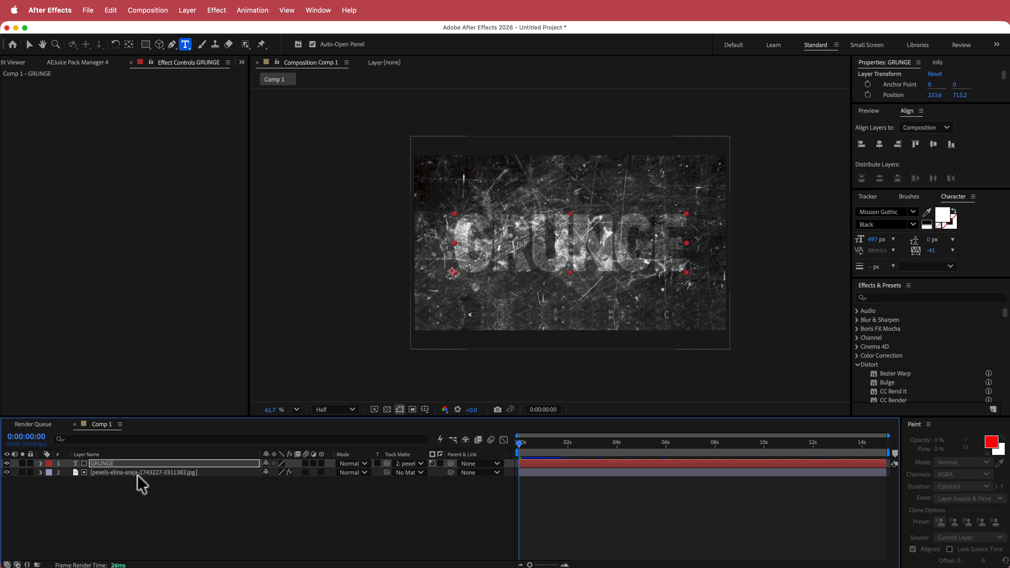
left_click(138, 474)
key("s")
left_click_drag(278, 482, 300, 489)
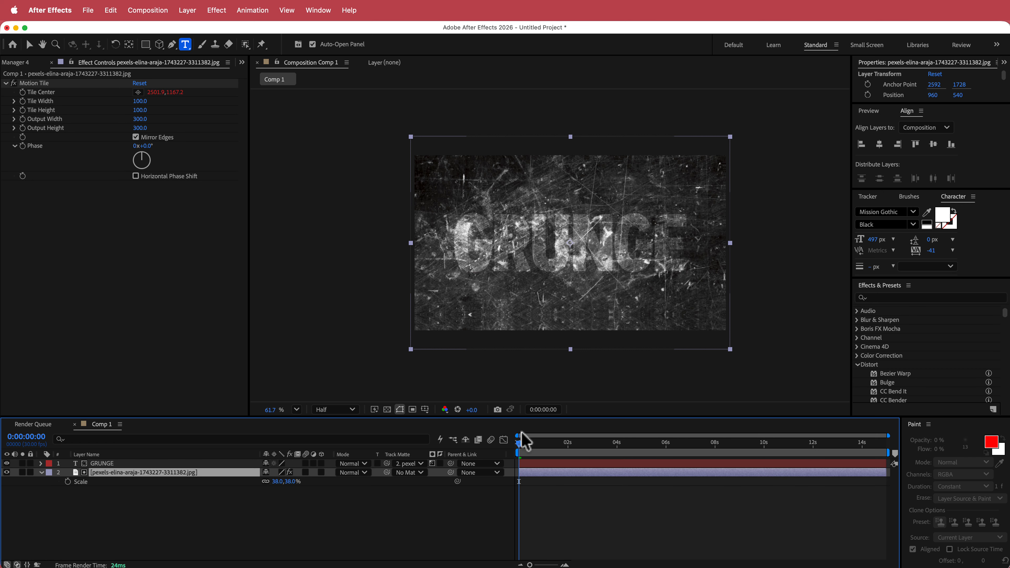
left_click(7, 472)
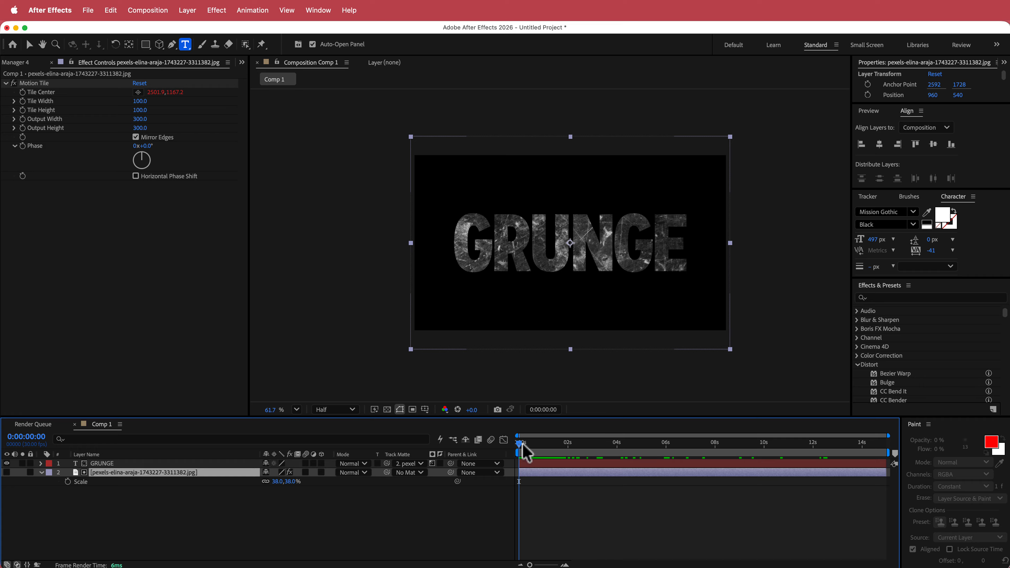
left_click_drag(523, 448, 491, 435)
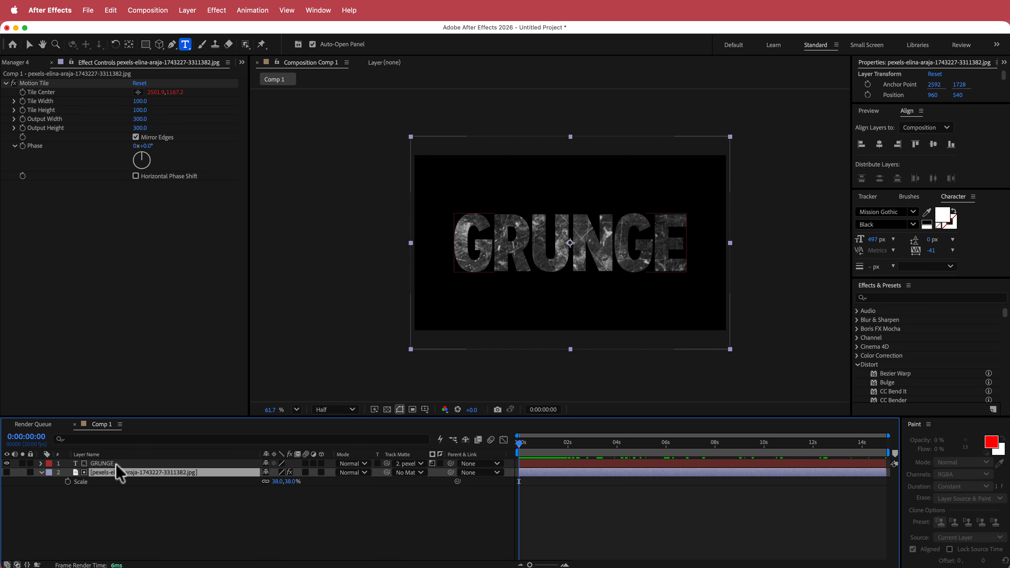
Apply the Roughen Edges effect to the GRUNGE text layer.
left_click(101, 464)
key("v")
scroll(496, 395, "up", 5)
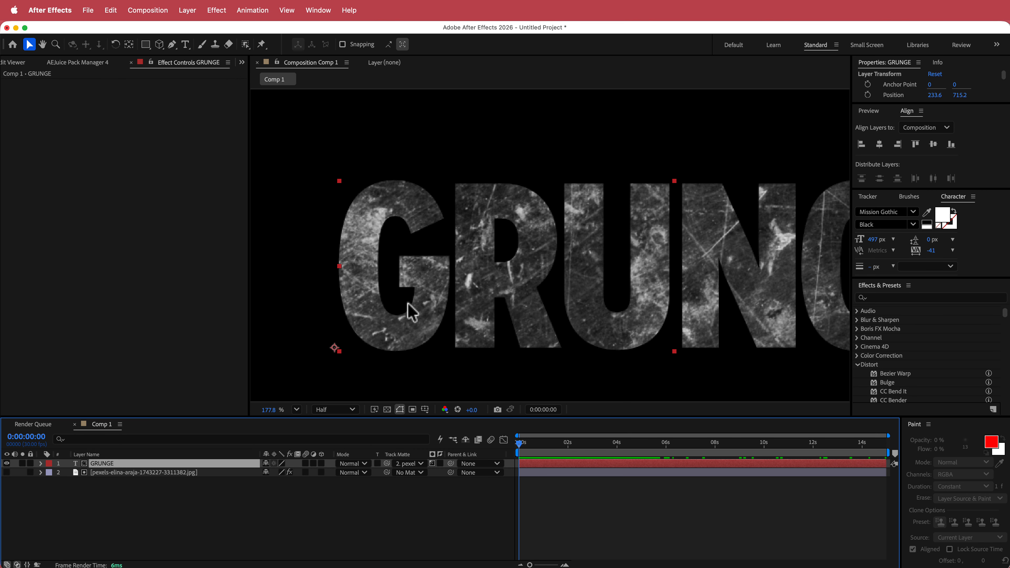
key("ctrl+space")
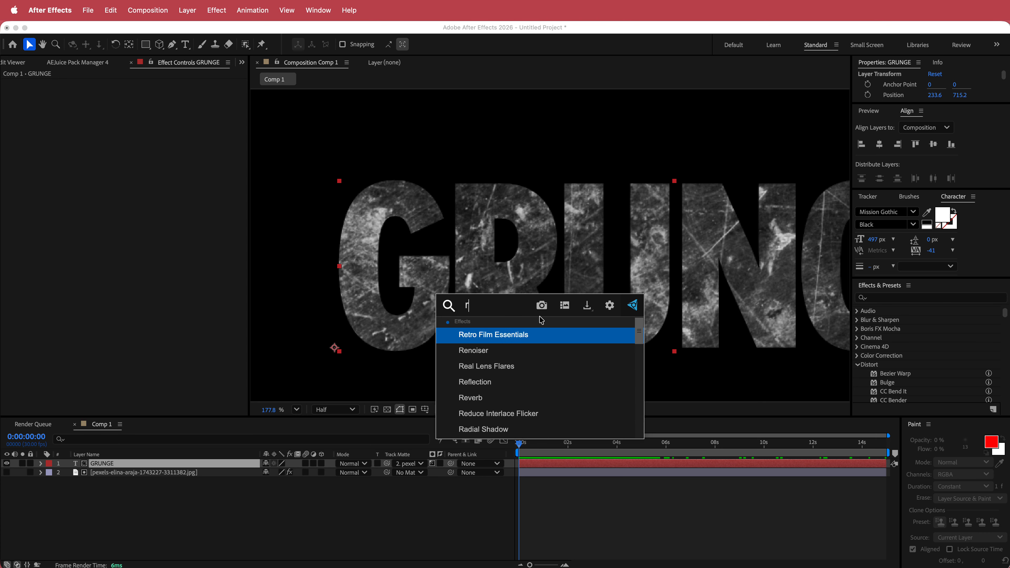
type("rough")
key("Return")
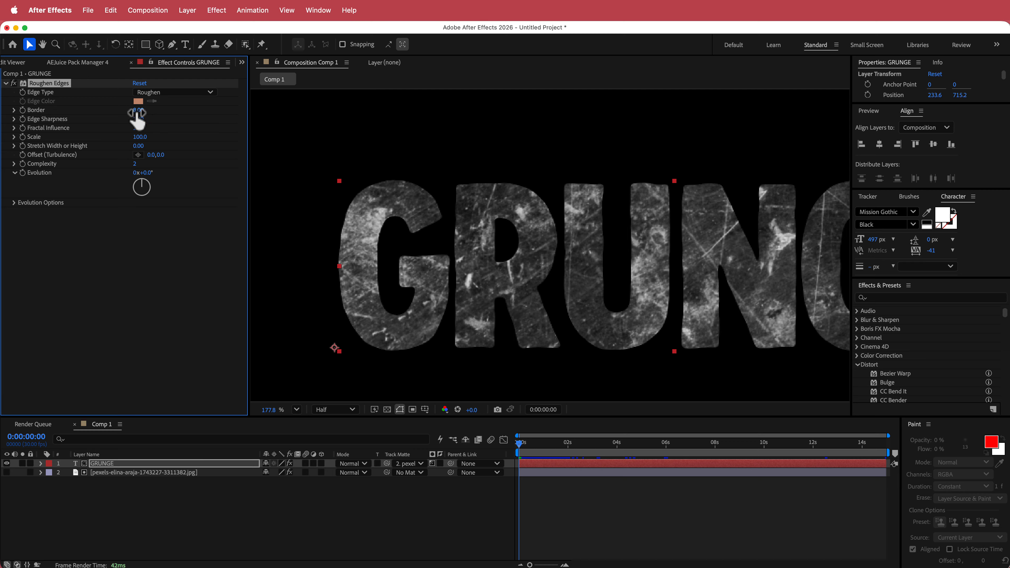
Try an exaggerated Roughen Edges Border of 49.90 and inspect its effect on the lettering.
left_click_drag(141, 111, 361, 124)
scroll(575, 273, "down", 5)
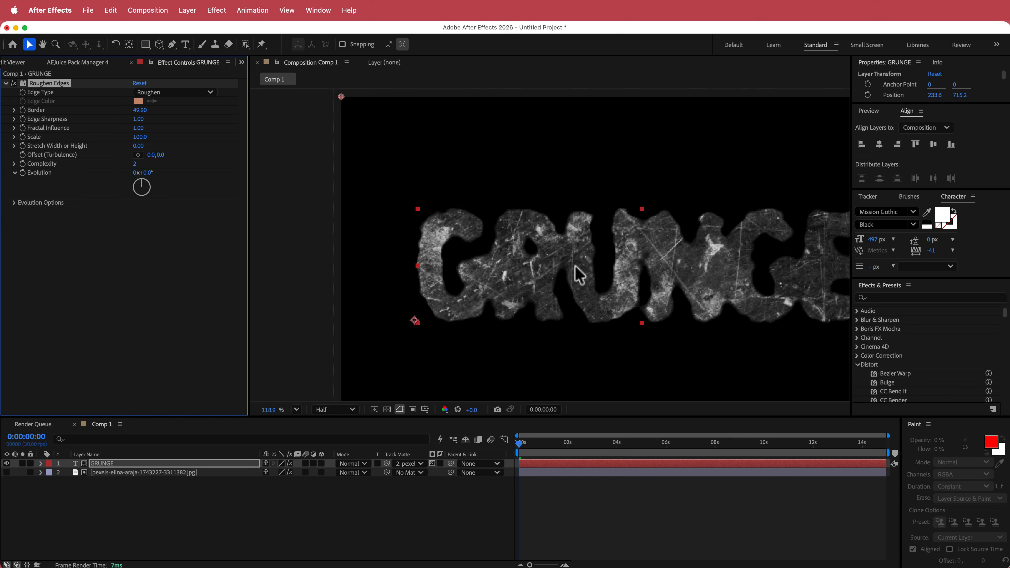
scroll(632, 284, "up", 1)
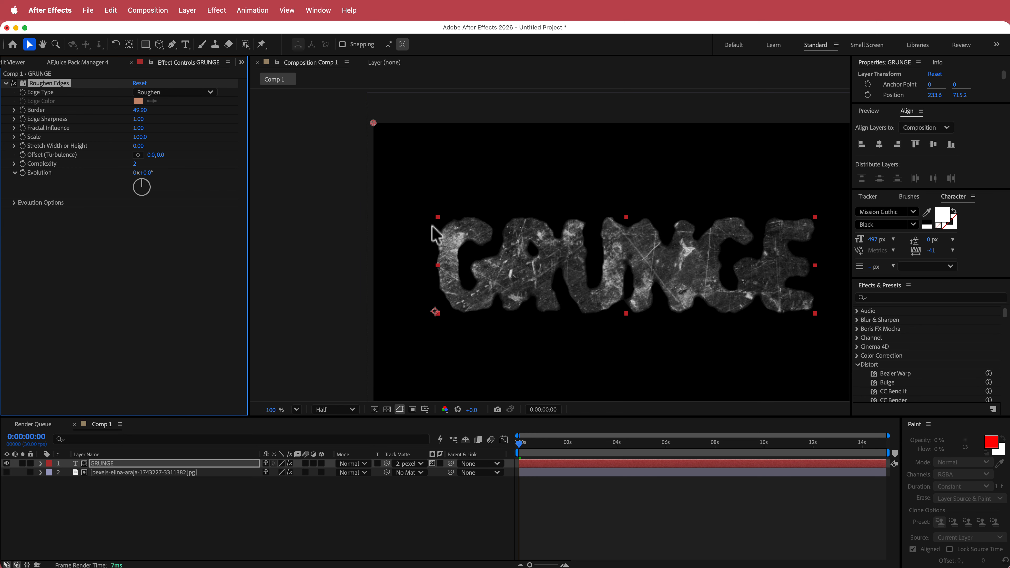
Set Roughen Edges' Border to 12.
left_click_drag(140, 110, 144, 118)
left_click(139, 111)
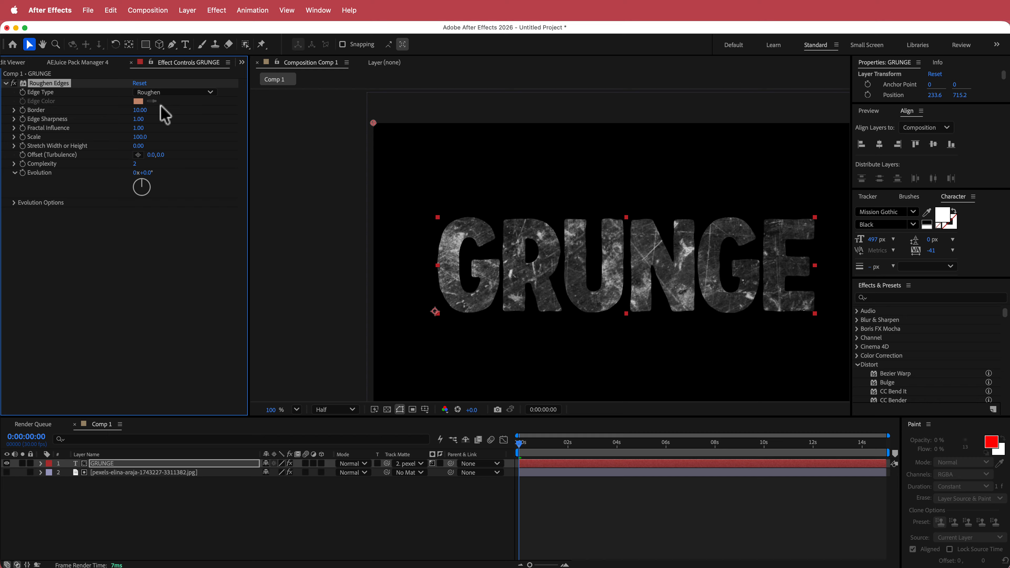
left_click_drag(127, 112, 135, 112)
left_click(191, 271)
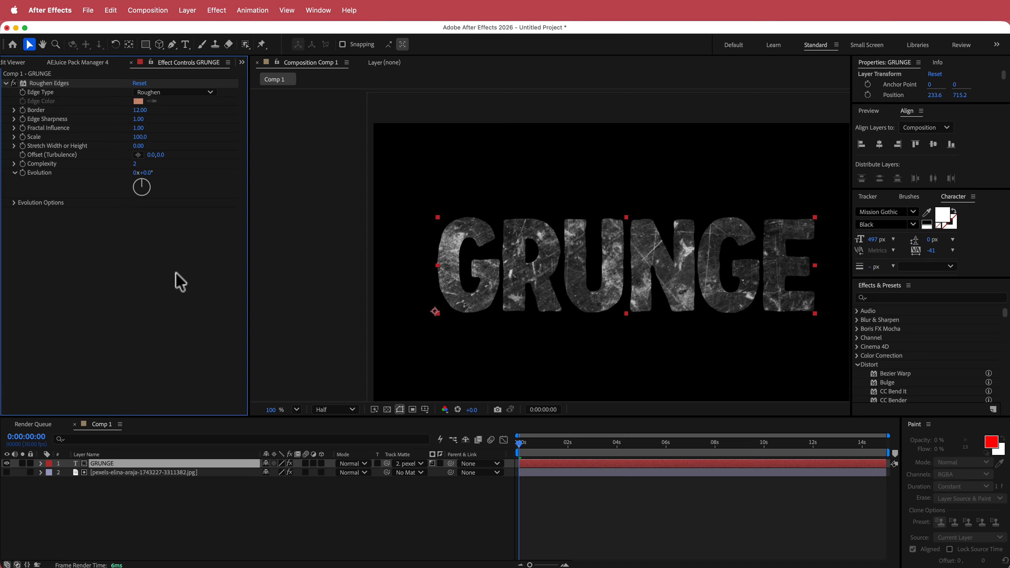
Apply the Turbulent Displace effect to the GRUNGE text layer and set its Amount to 3.
key("ctrl+space")
type("tur")
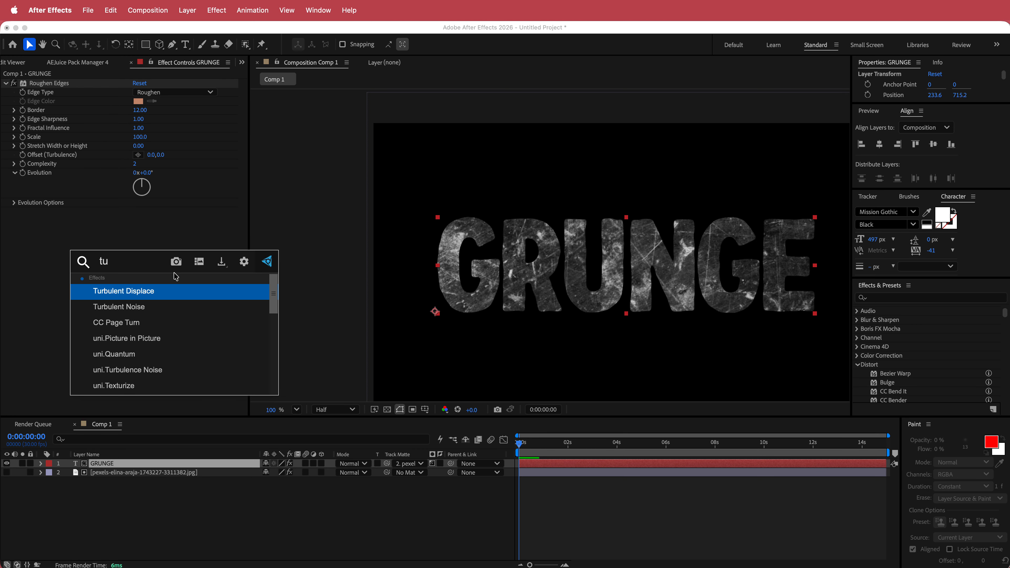
key("Return")
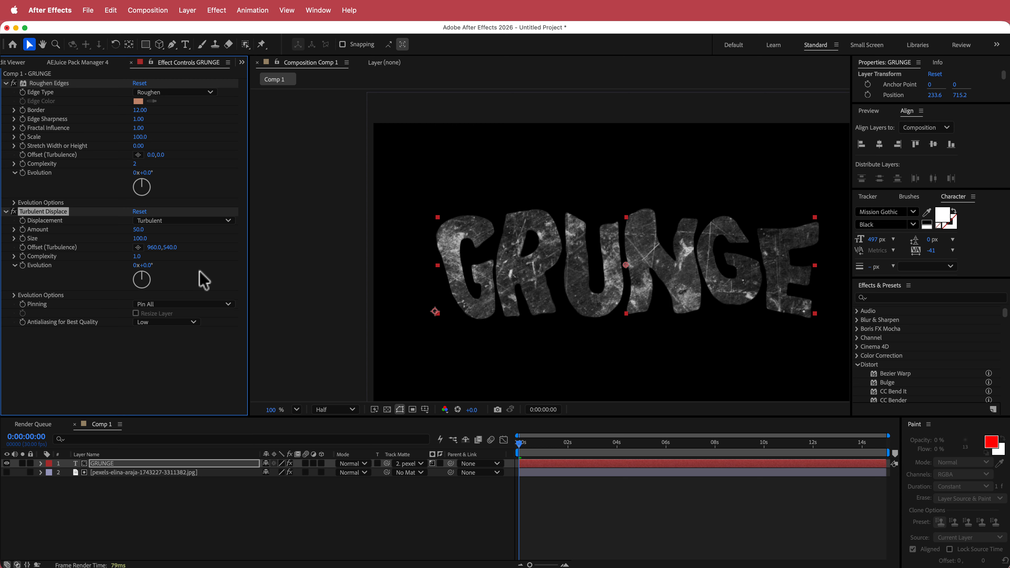
left_click(138, 230)
key("Return")
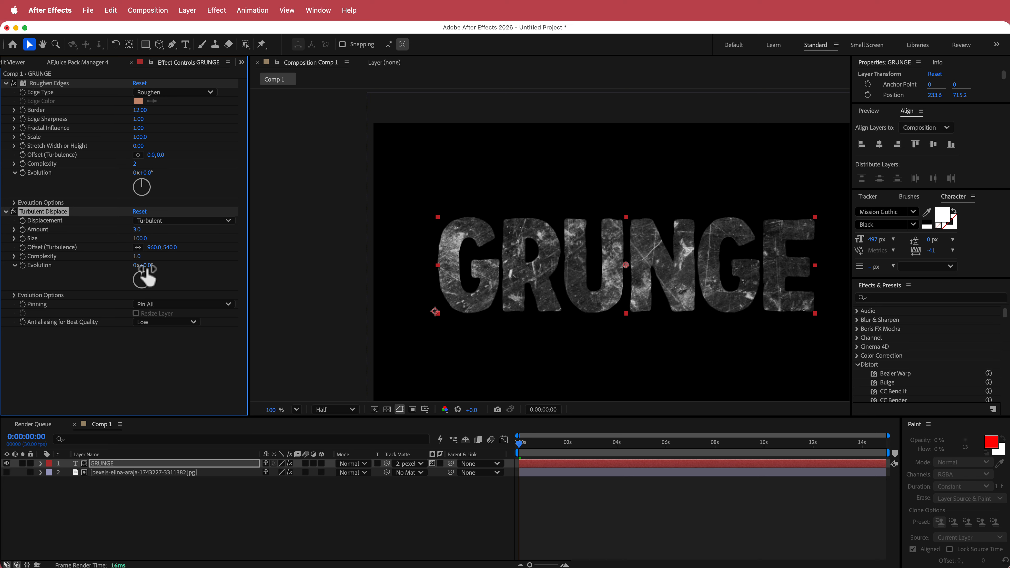
Animate Turbulent Displace's Evolution on the GRUNGE text layer with the expression time*40.
left_click_drag(147, 266, 381, 289)
key("super+z")
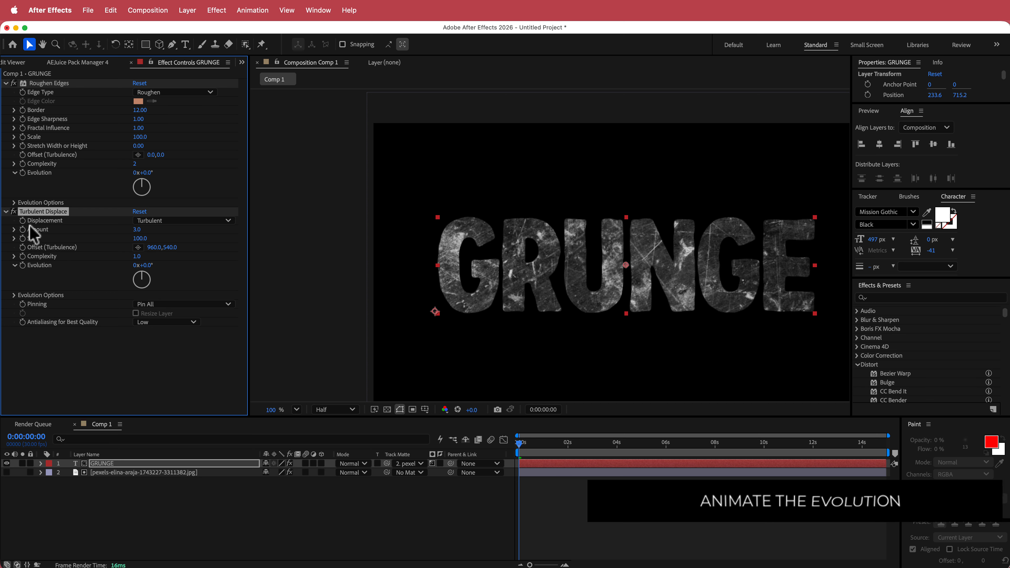
left_click(23, 266, "alt")
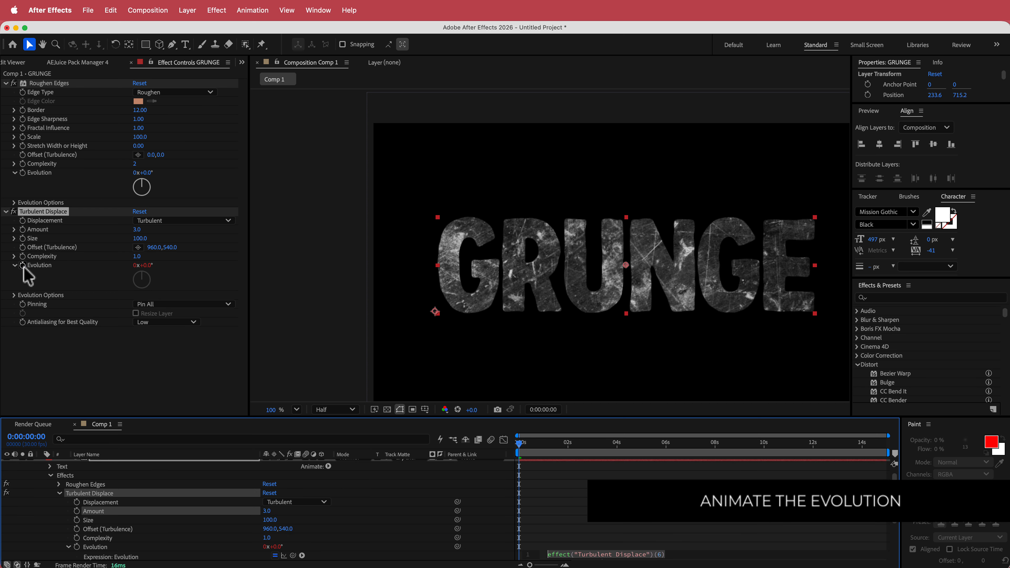
type("time")
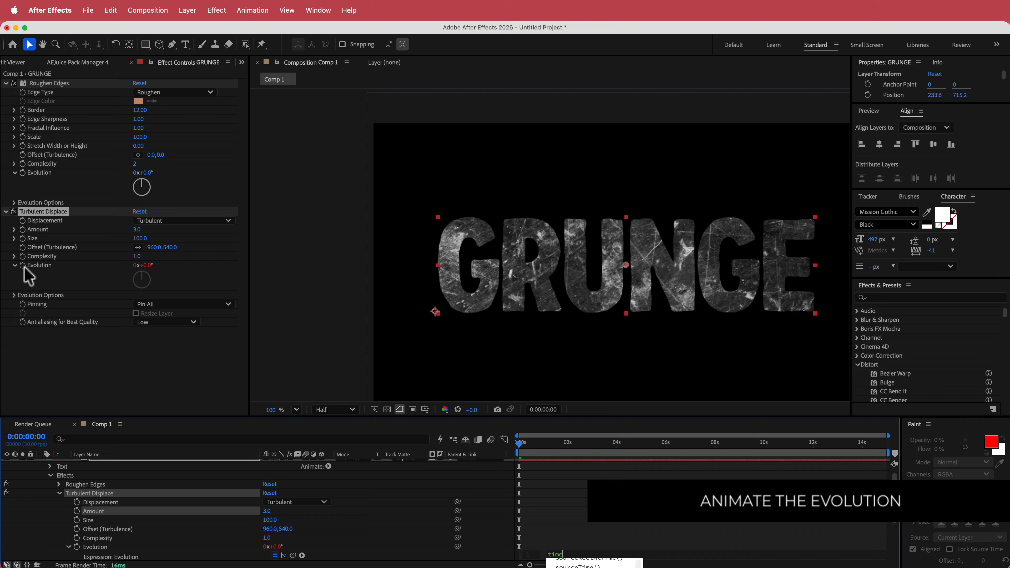
type("*")
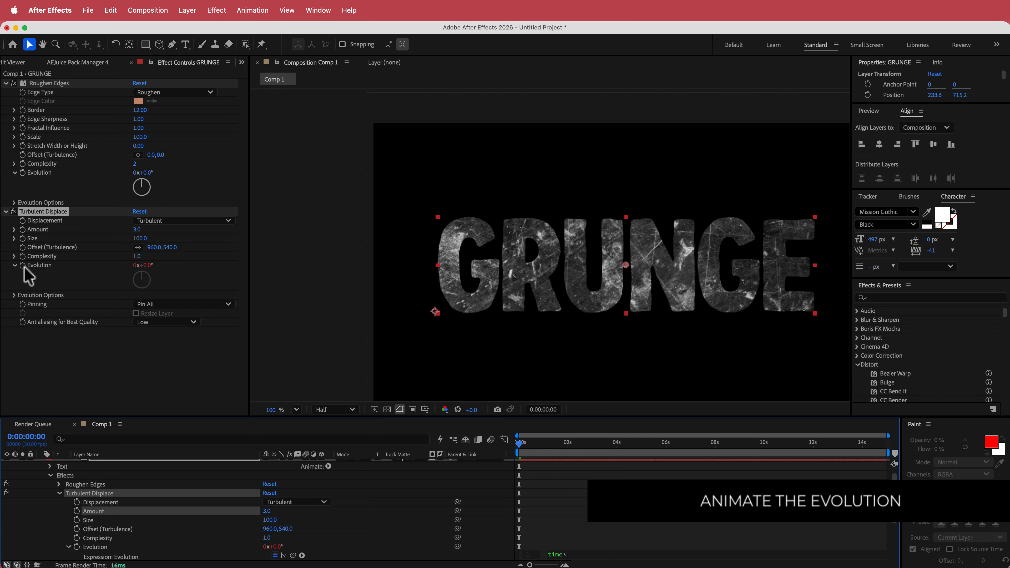
type("40")
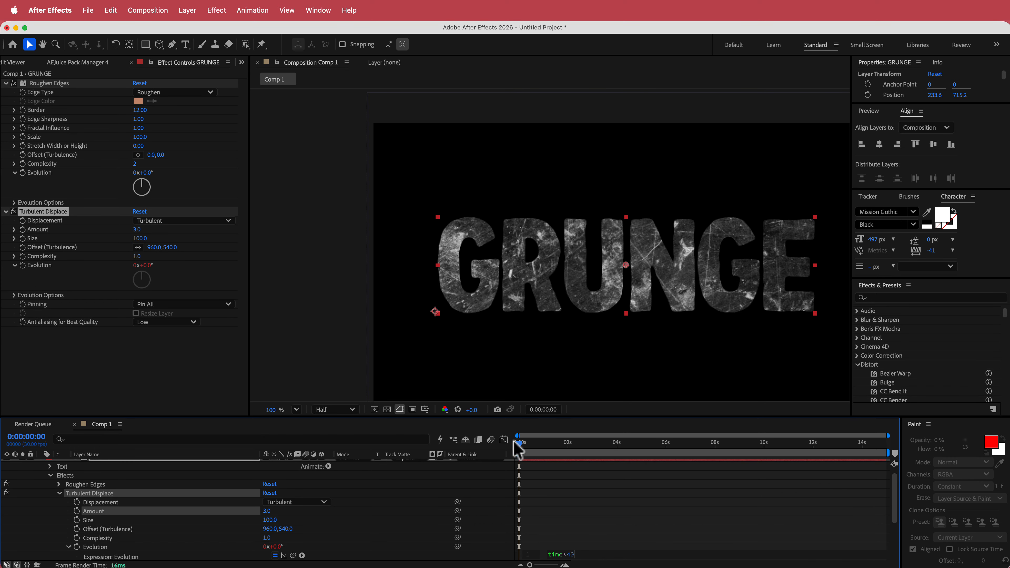
left_click(517, 448)
Preview the displaced title's animation and reveal only the Evolution expression on the GRUNGE layer.
key("space")
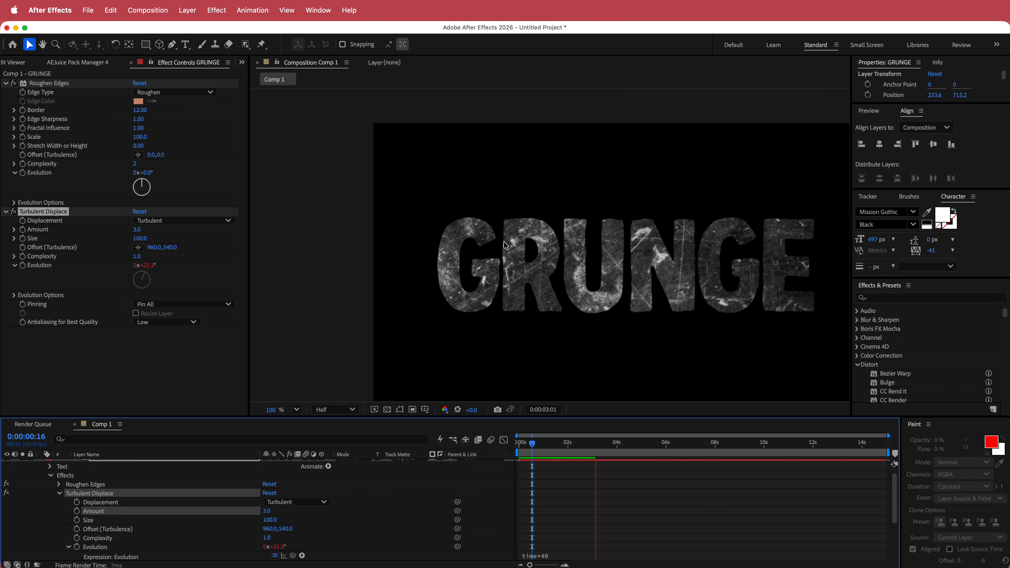
scroll(67, 507, "up", 1)
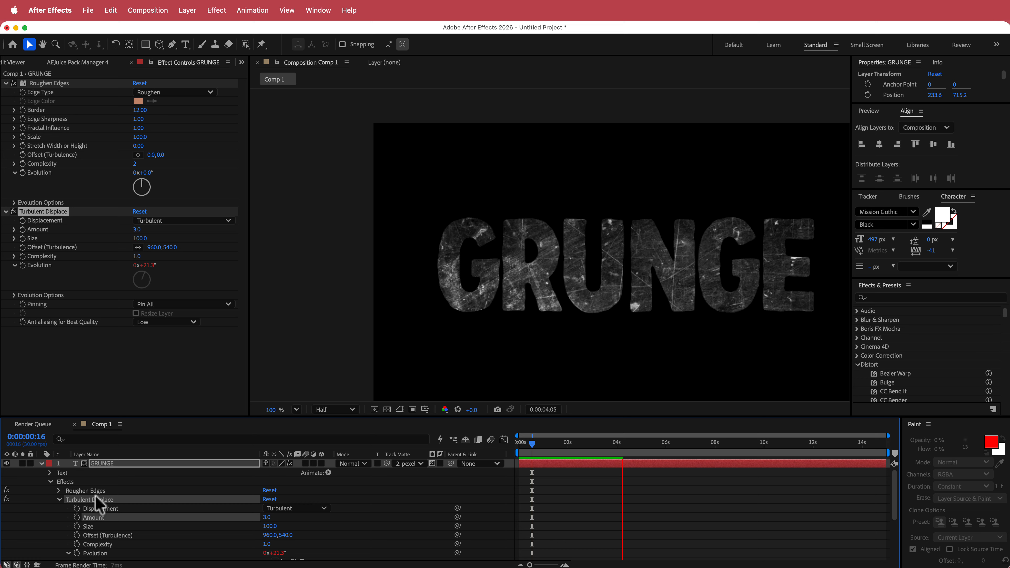
left_click(41, 464)
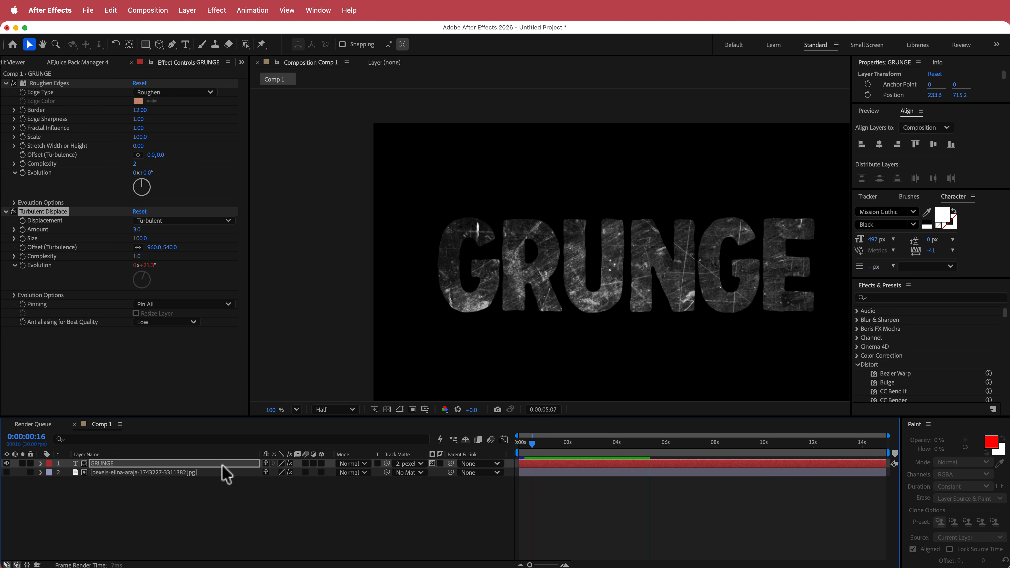
left_click(676, 445)
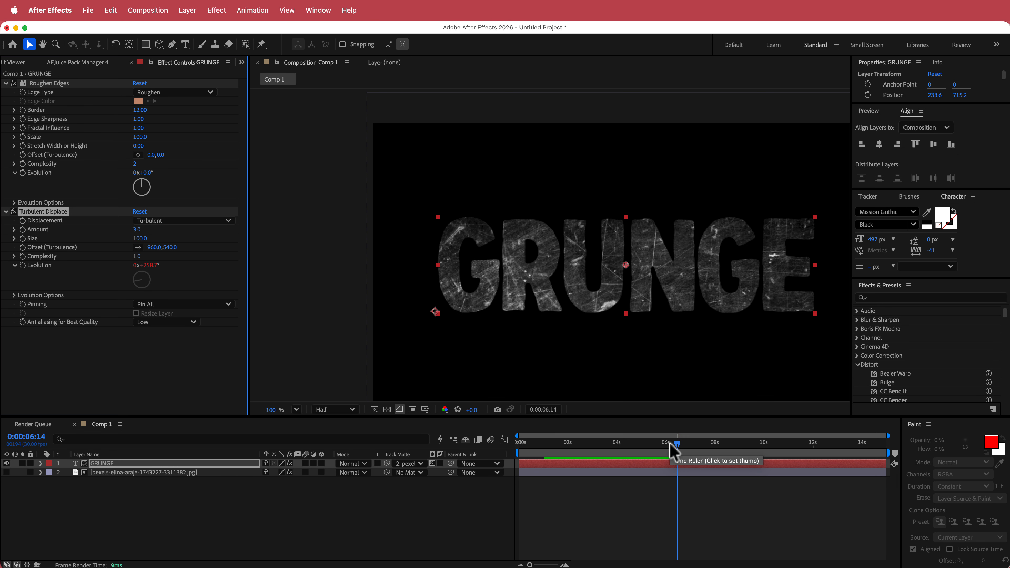
key("e")
key("e")
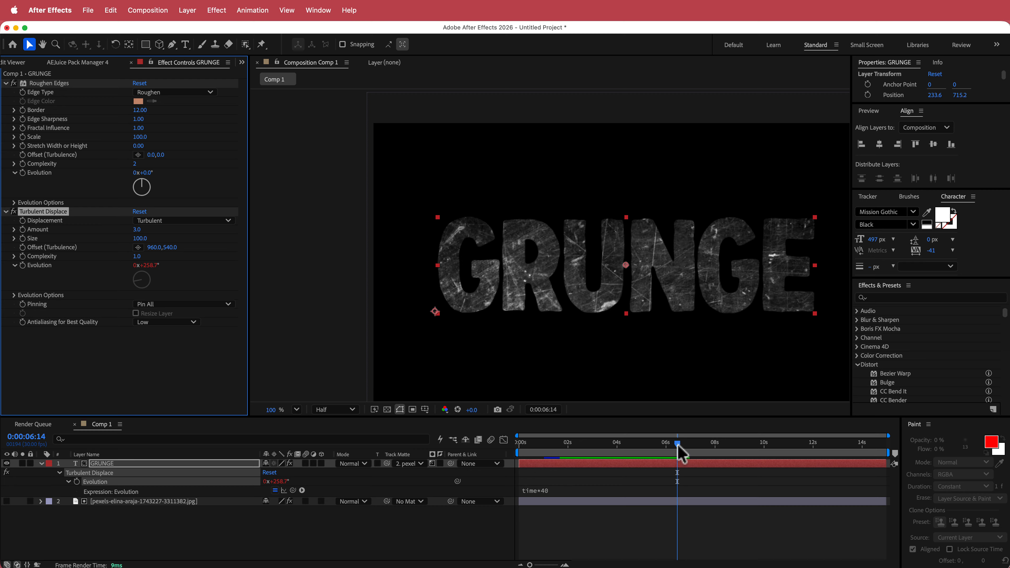
left_click_drag(680, 454, 493, 458)
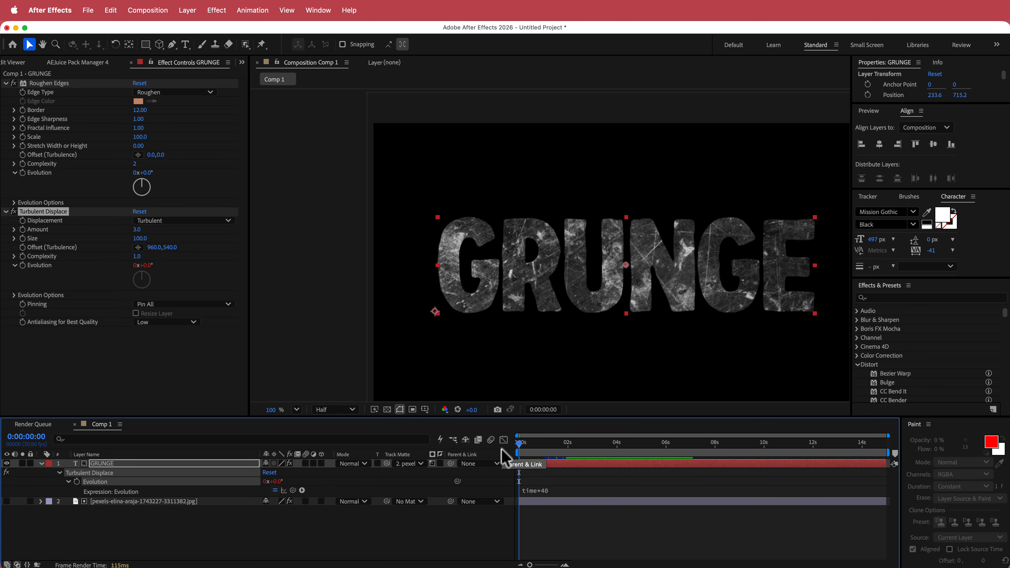
Pre-compose the GRUNGE text and scratched texture layers into a new composition named TEXT, moving all attributes.
left_click(128, 502, "shift")
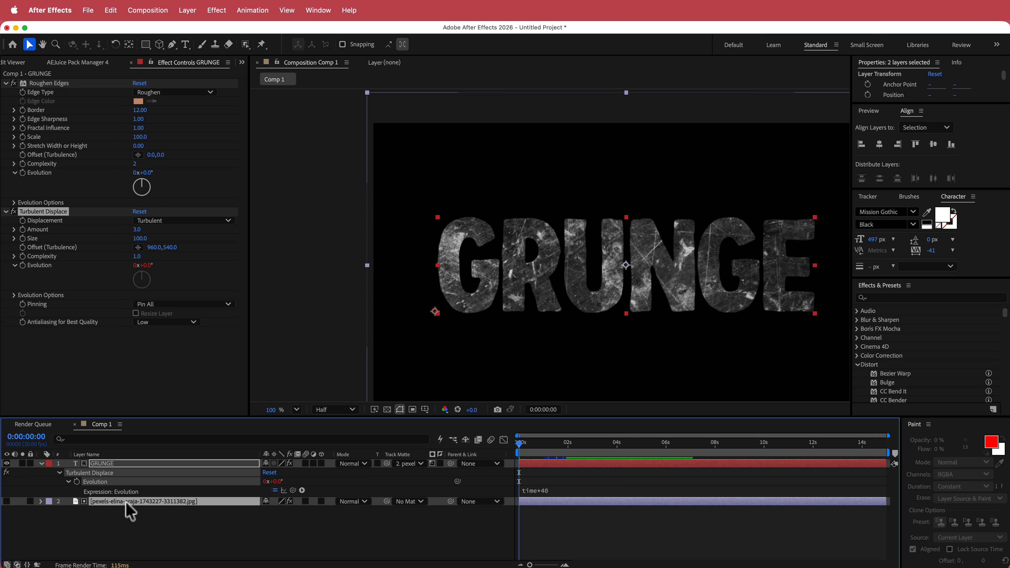
left_click(187, 10)
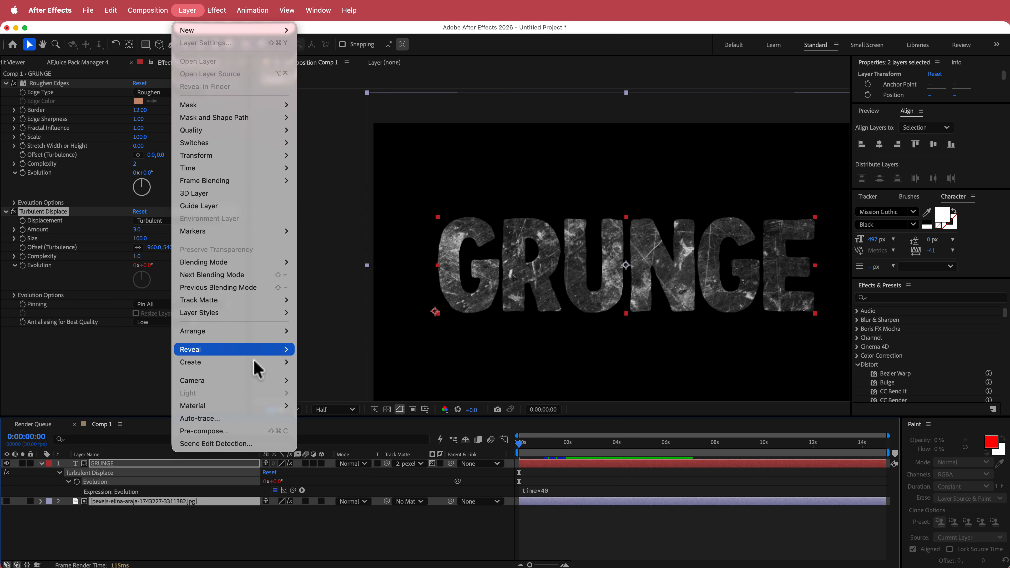
left_click(230, 433)
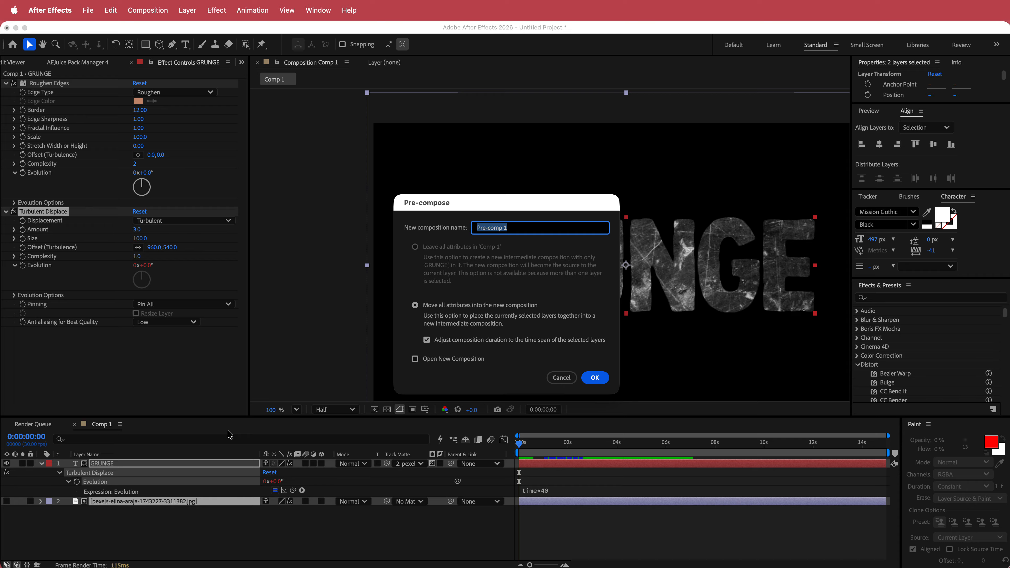
key("Return")
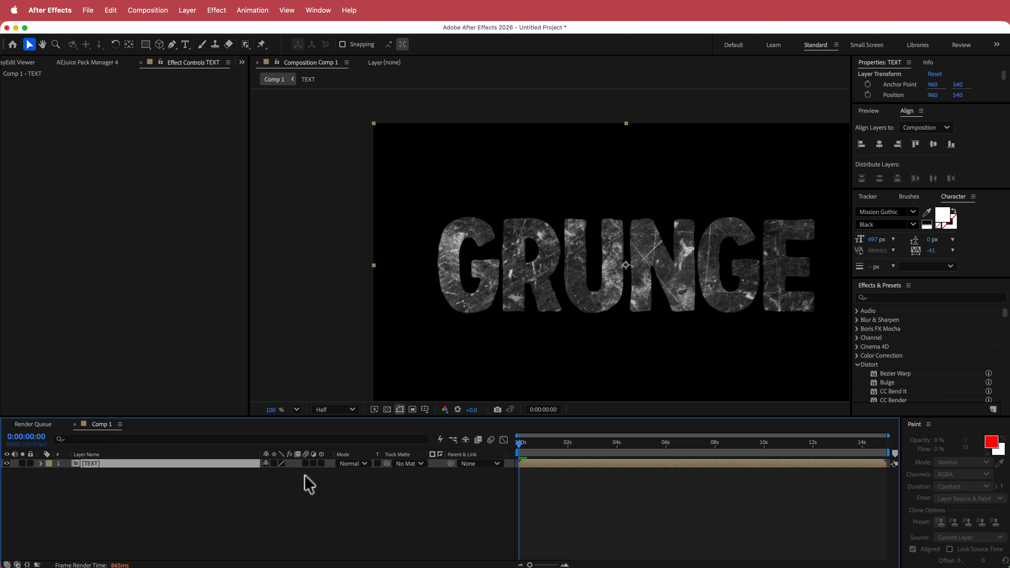
Create a 1920 x 1080 px solid named BG and place it beneath the TEXT layer.
right_click(309, 483)
mouse_move(345, 485)
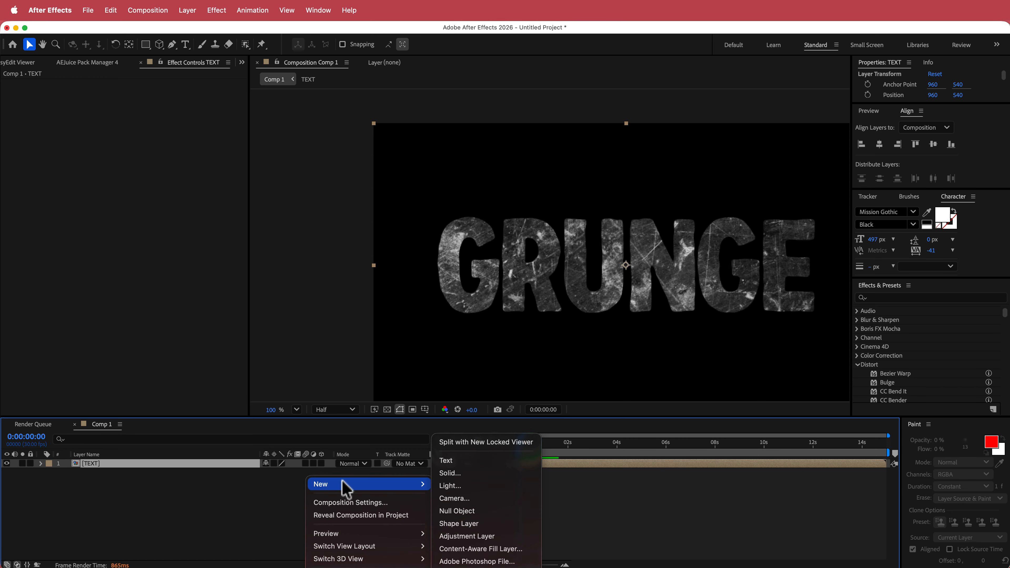
left_click(462, 473)
type("B")
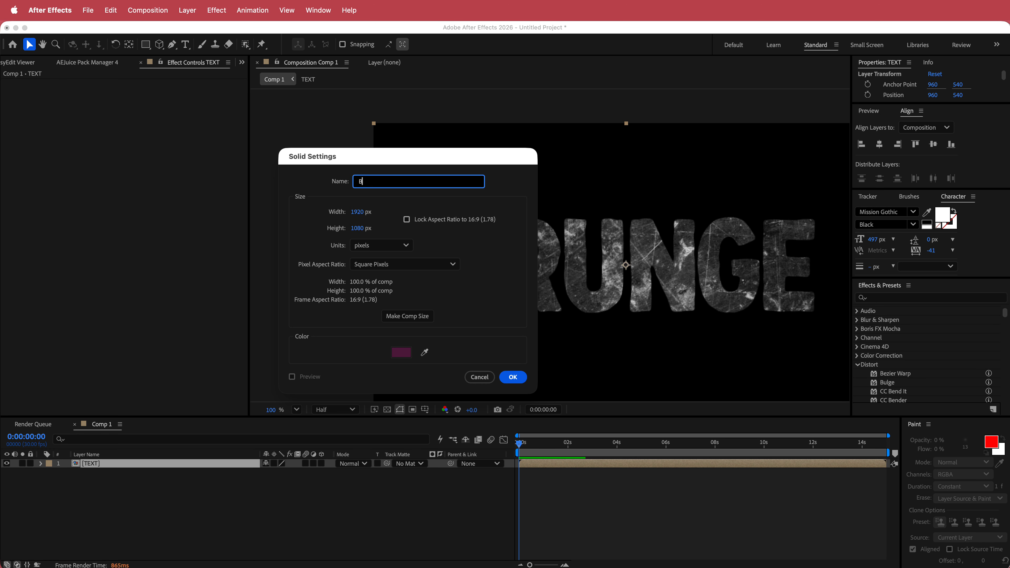
type("G")
left_click(509, 377)
left_click_drag(117, 465, 120, 493)
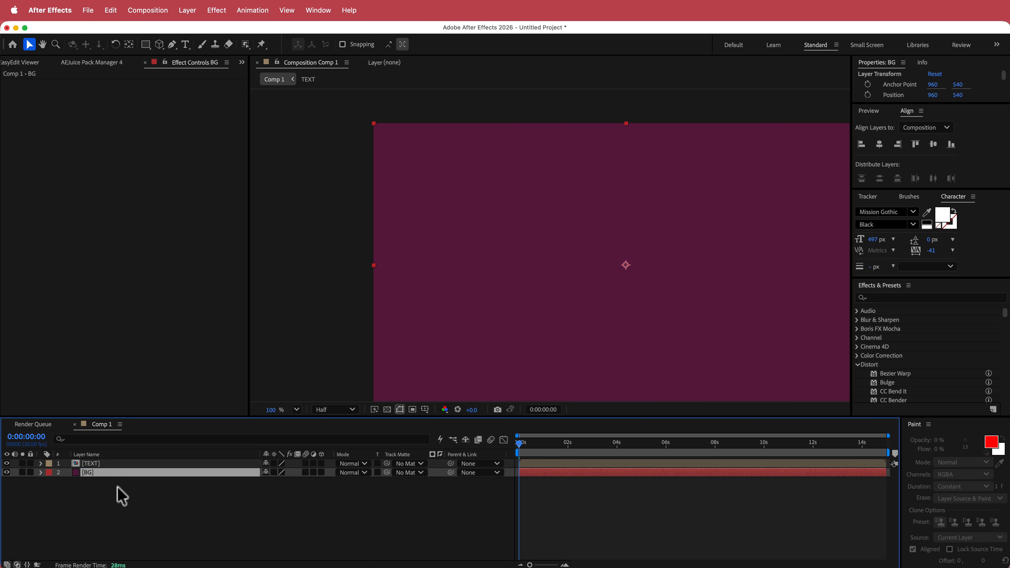
Apply the Gradient Ramp effect to the BG solid.
key("ctrl+space")
type("ramp")
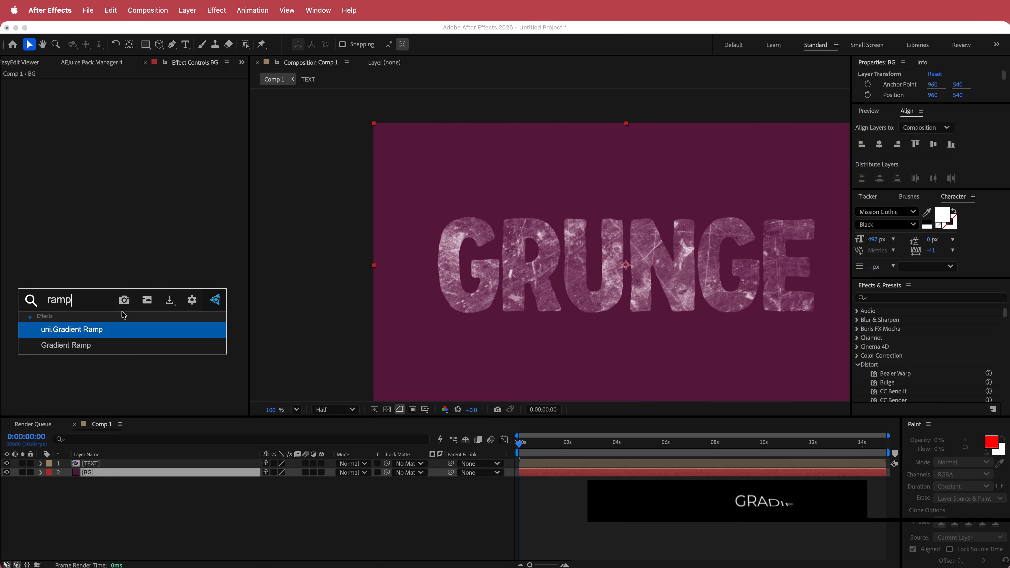
left_click(84, 345)
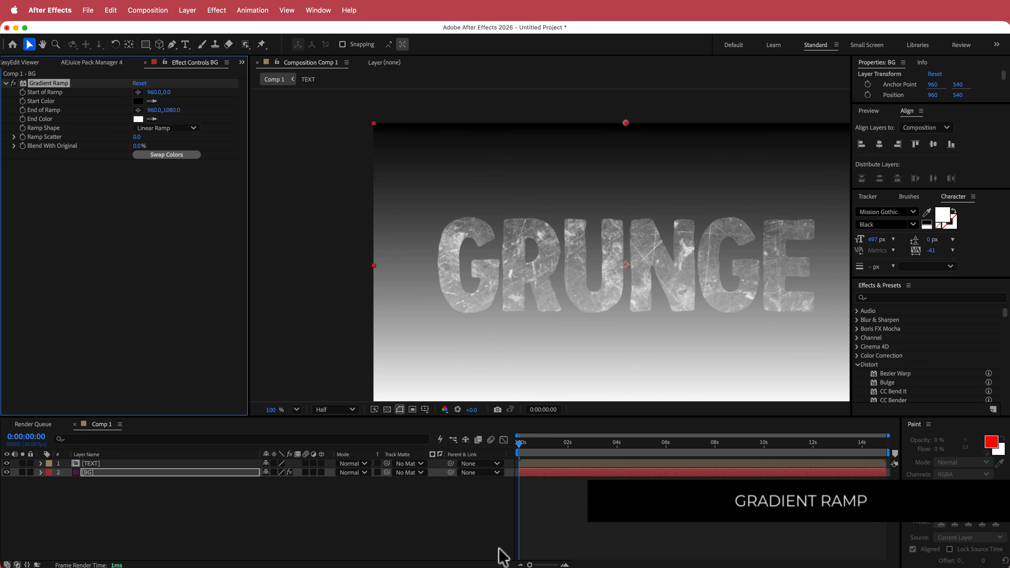
Copy the dark navy from a Color Hunt palette and set Gradient Ramp's End Color to #213448 in After Effects.
key("super+Tab")
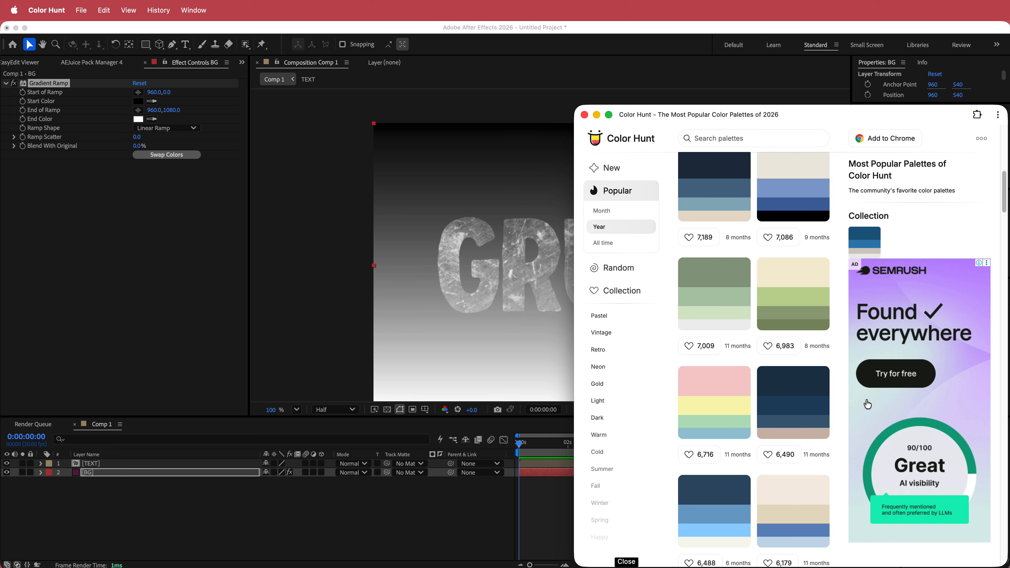
scroll(853, 402, "up", 3)
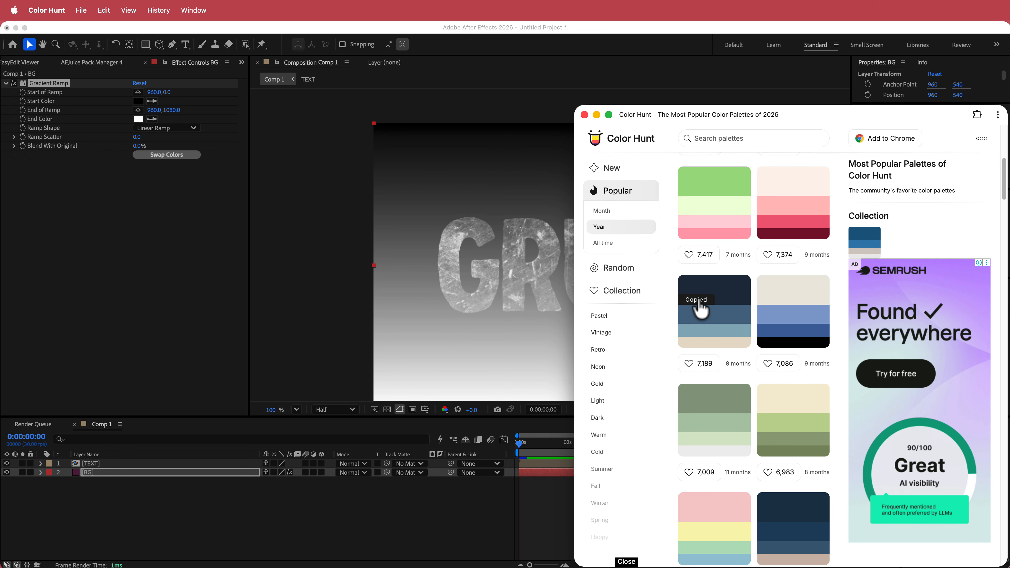
left_click(191, 221)
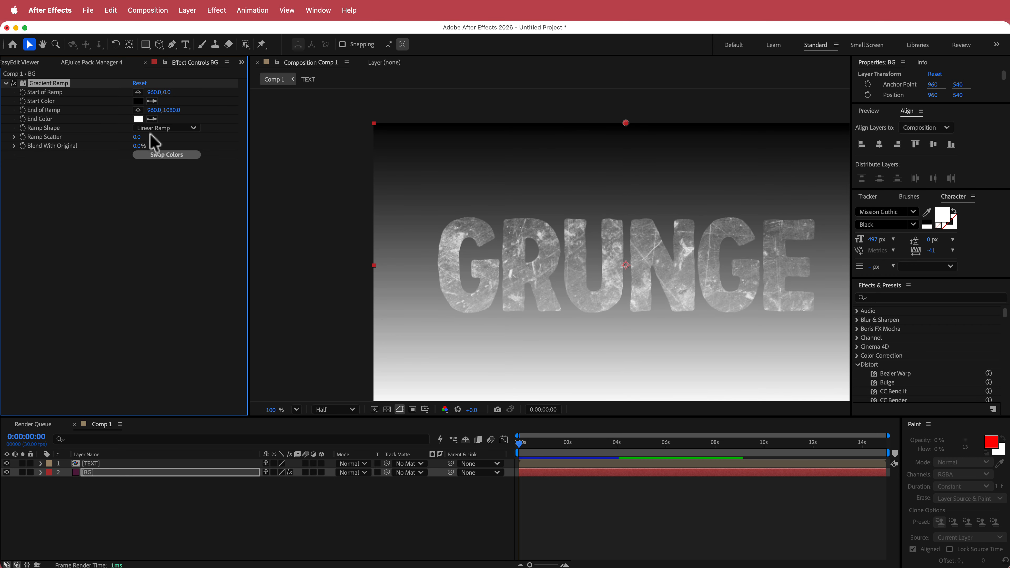
left_click(138, 119)
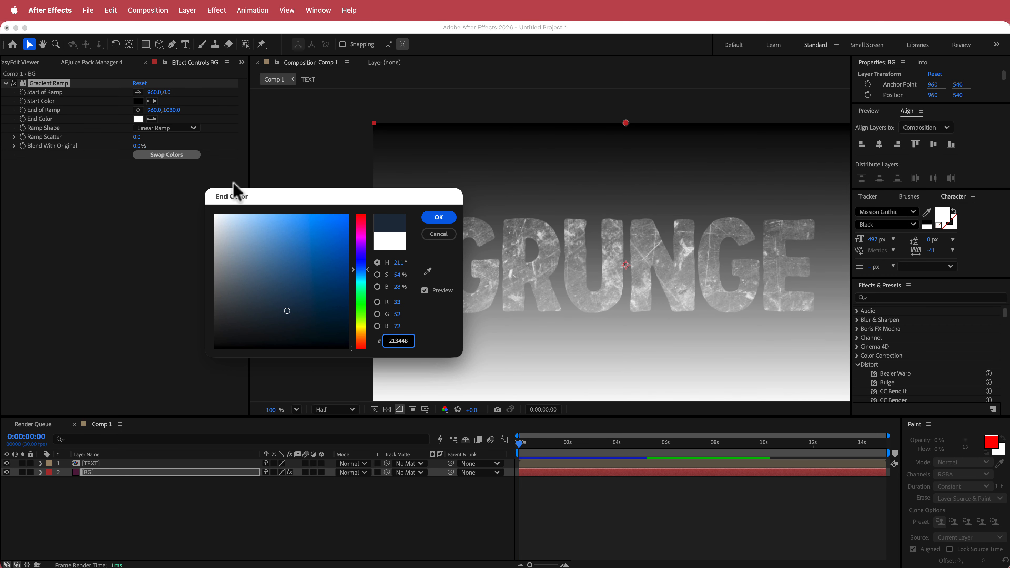
type("#213448")
left_click(437, 218)
Change the Ramp Shape to Radial Ramp and place Start of Ramp near the frame's centre, about 966, 540.
left_click(193, 128)
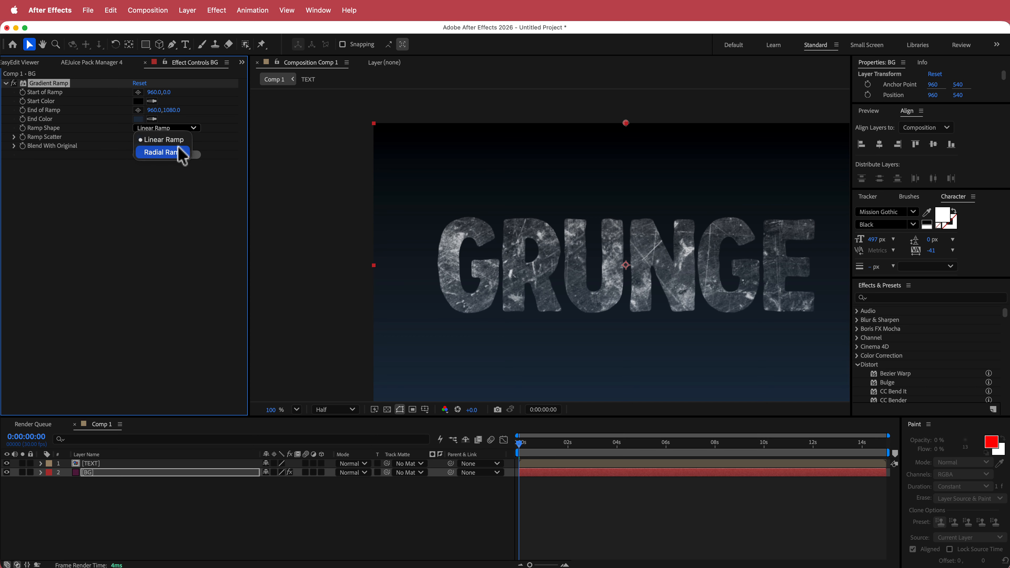
left_click(180, 153)
left_click(138, 92)
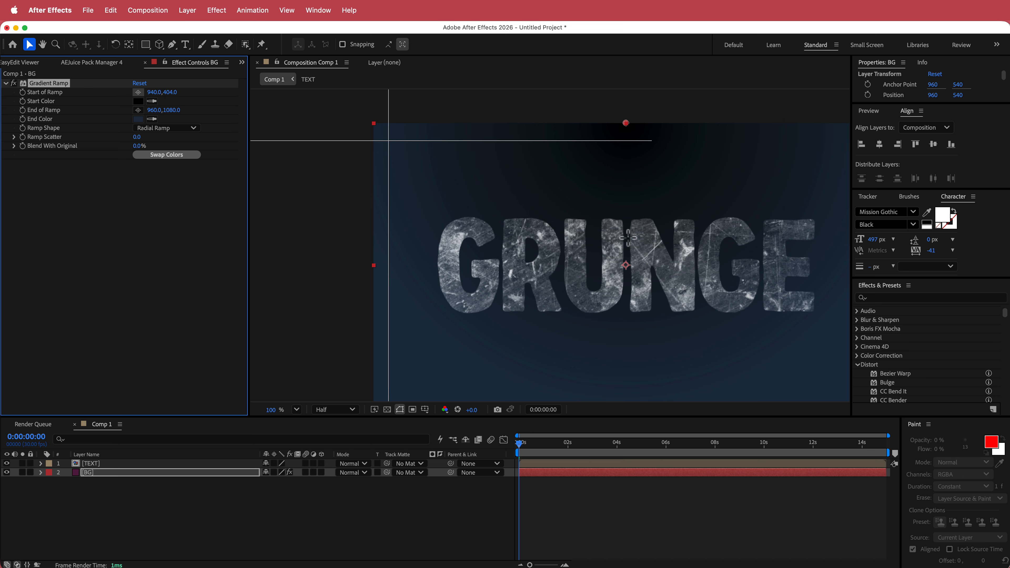
left_click(627, 265)
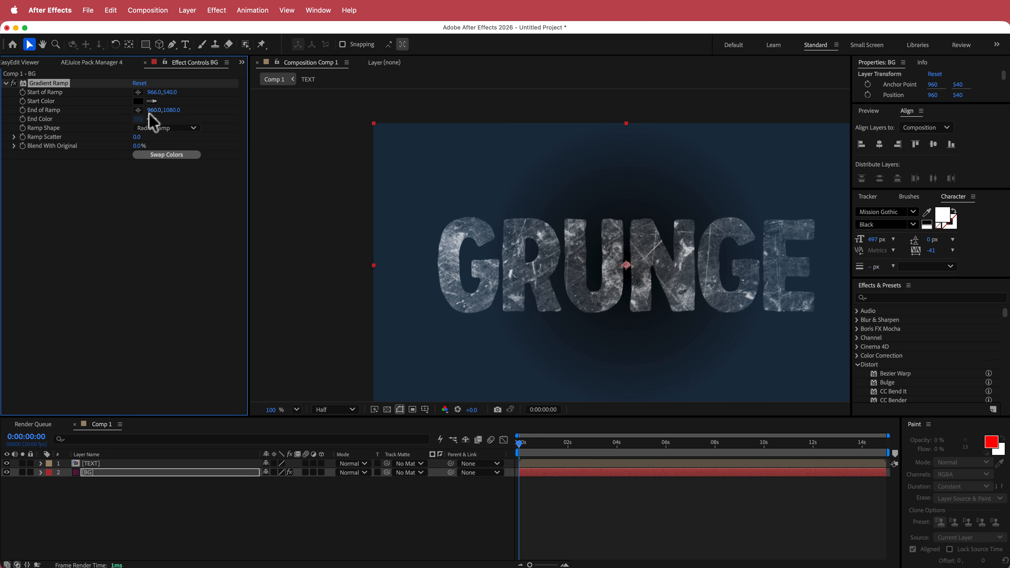
Place End of Ramp near the frame's lower-left corner, about 82, 1002, and swap the gradient's start and end colors.
left_click(138, 110)
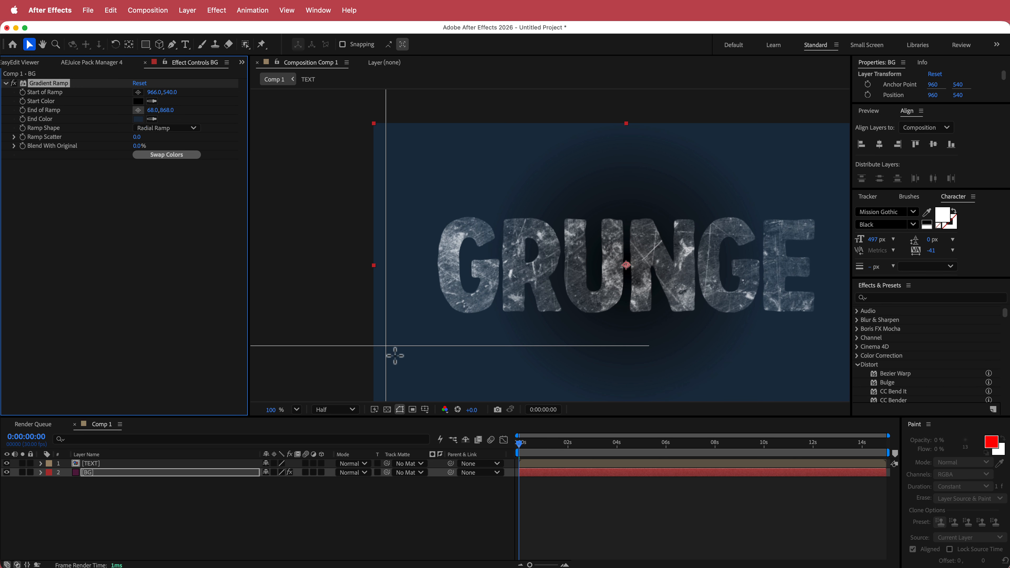
left_click(396, 383)
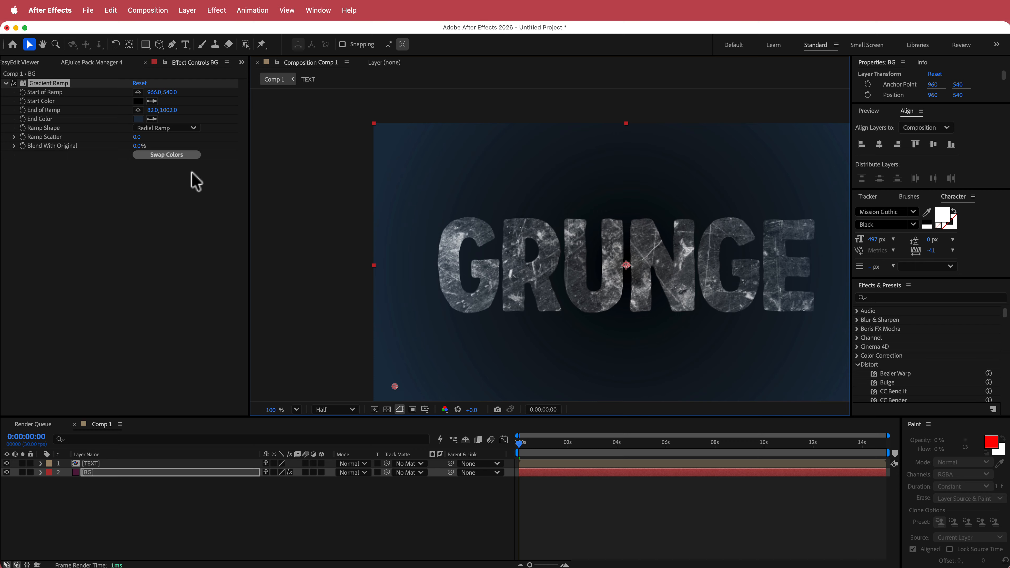
left_click(175, 155)
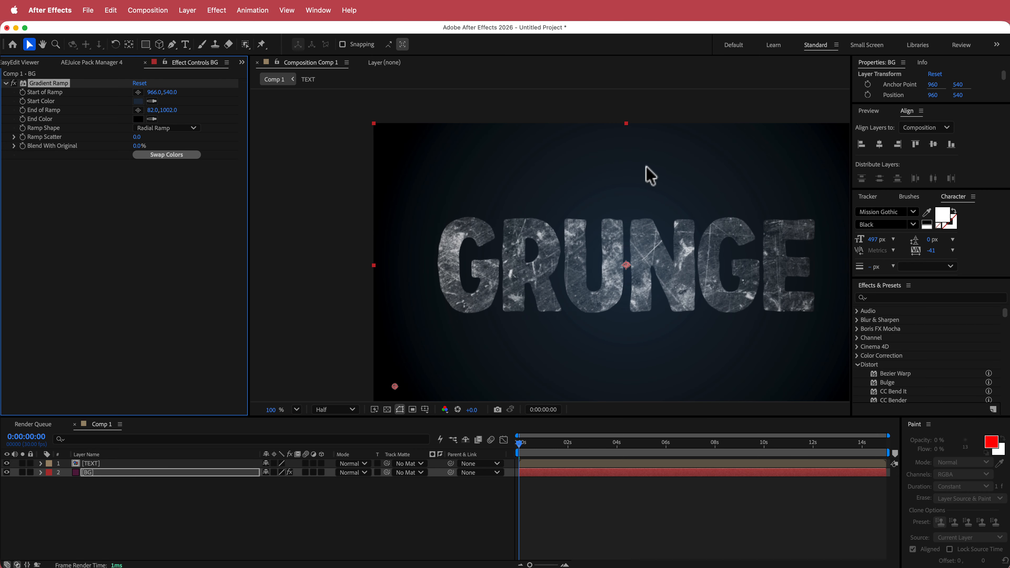
scroll(646, 172, "down", 3)
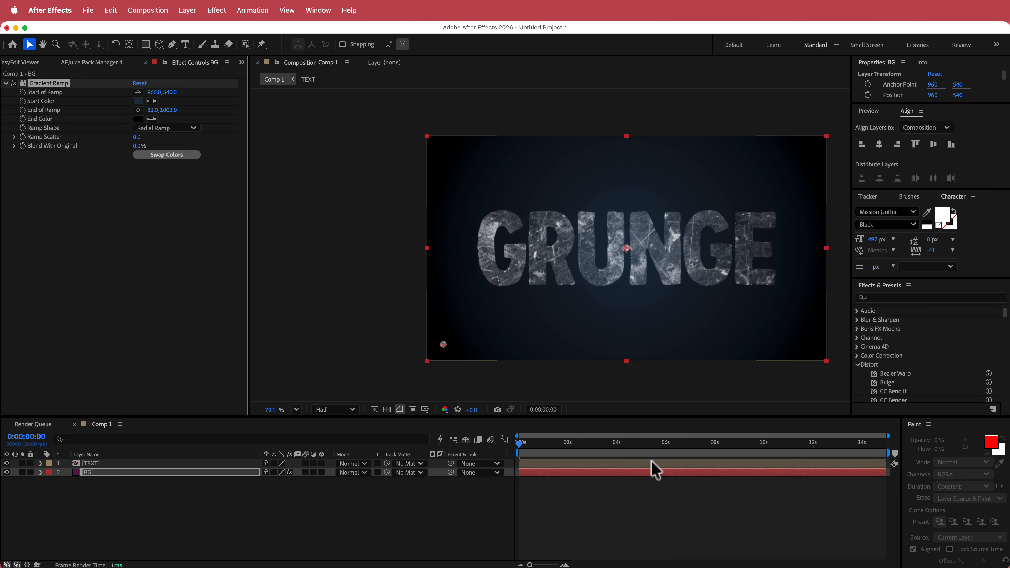
left_click_drag(520, 443, 688, 458)
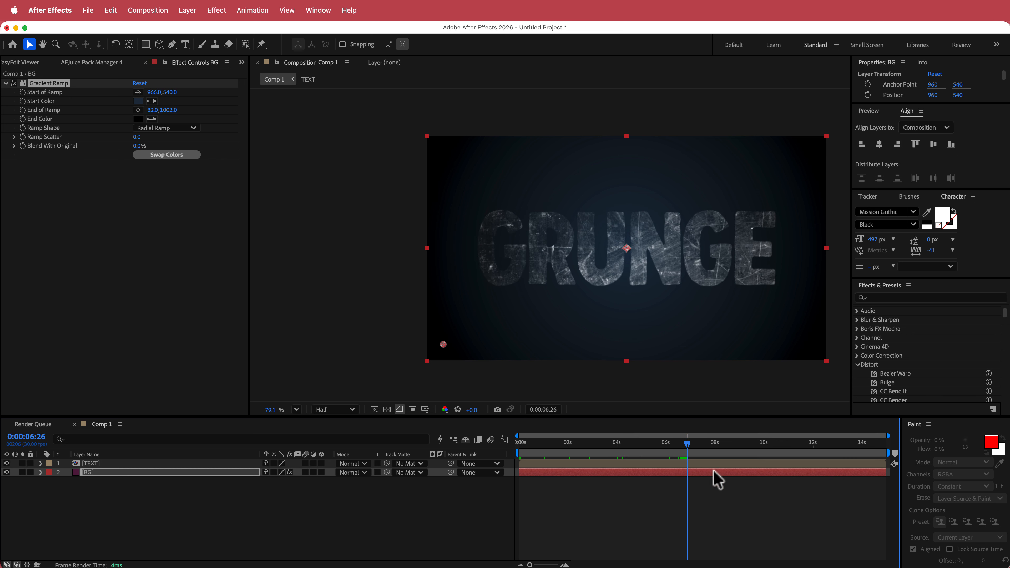
left_click_drag(689, 444, 517, 451)
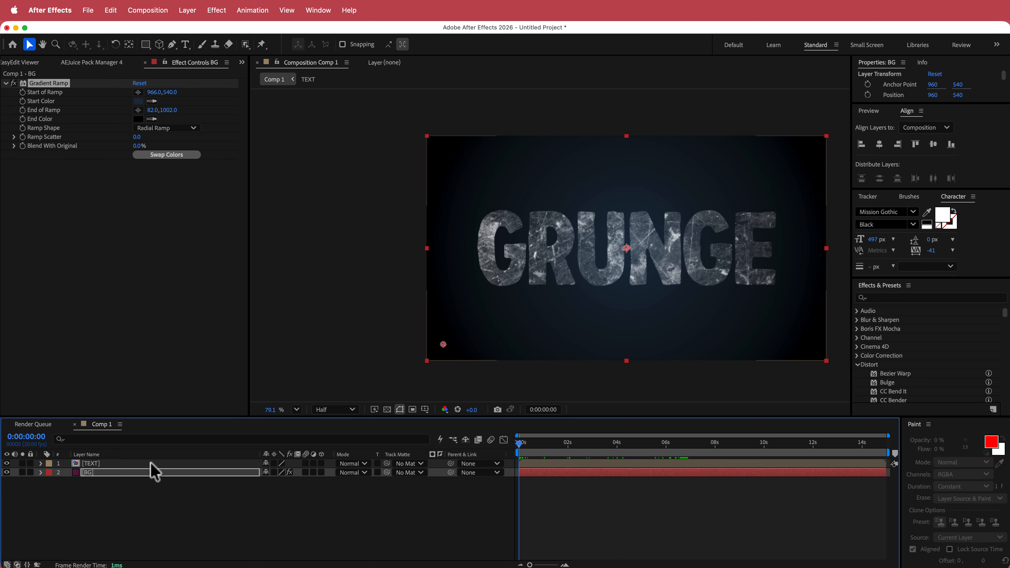
Add a Stroke layer style to the TEXT precomp layer.
left_click(95, 464)
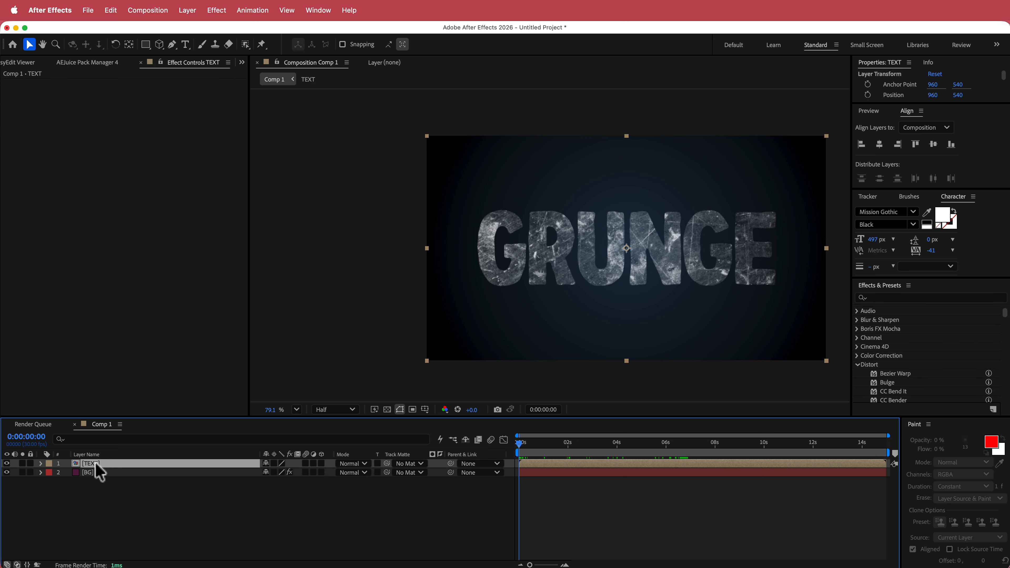
right_click(96, 466)
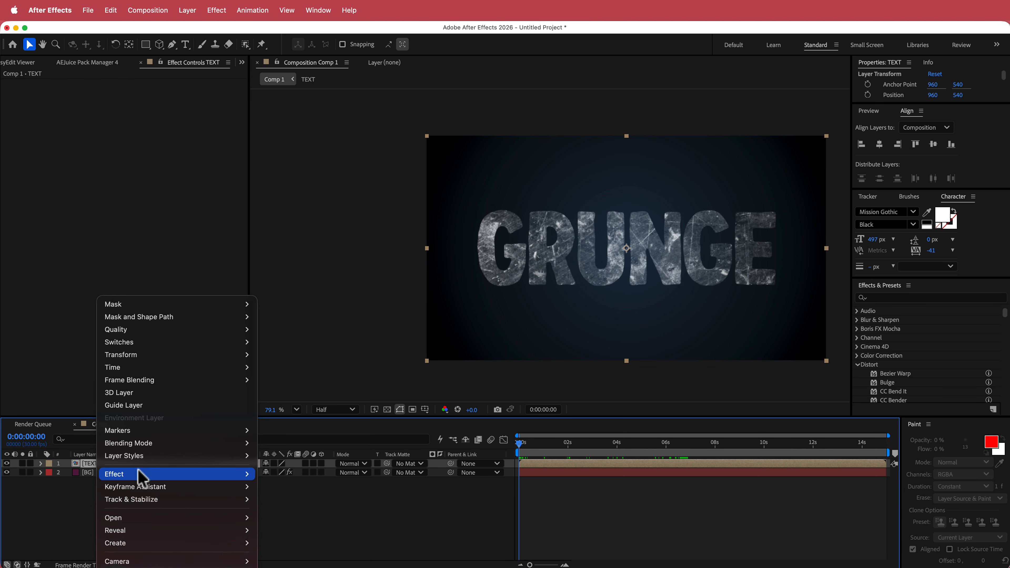
mouse_move(154, 456)
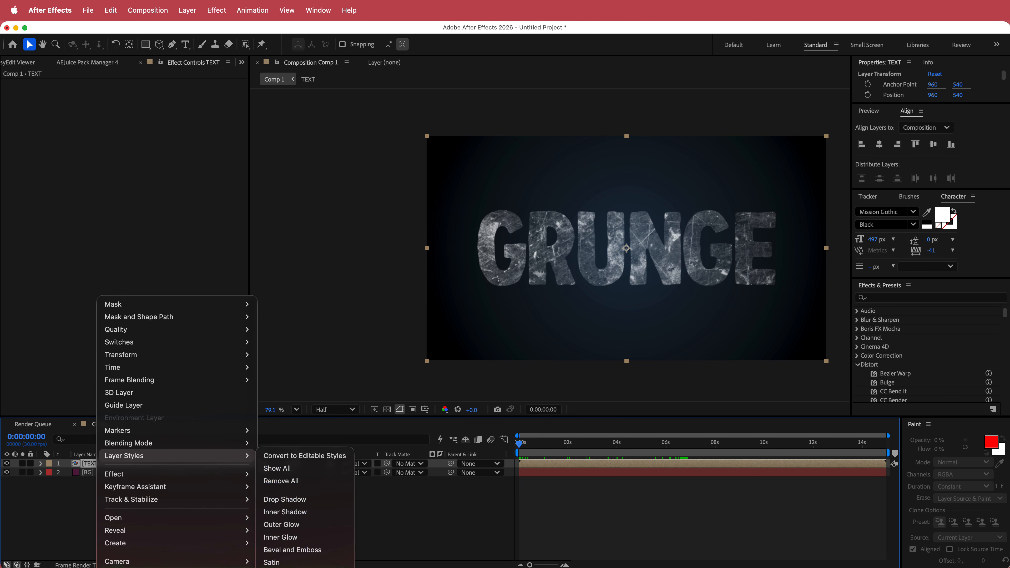
left_click(278, 561)
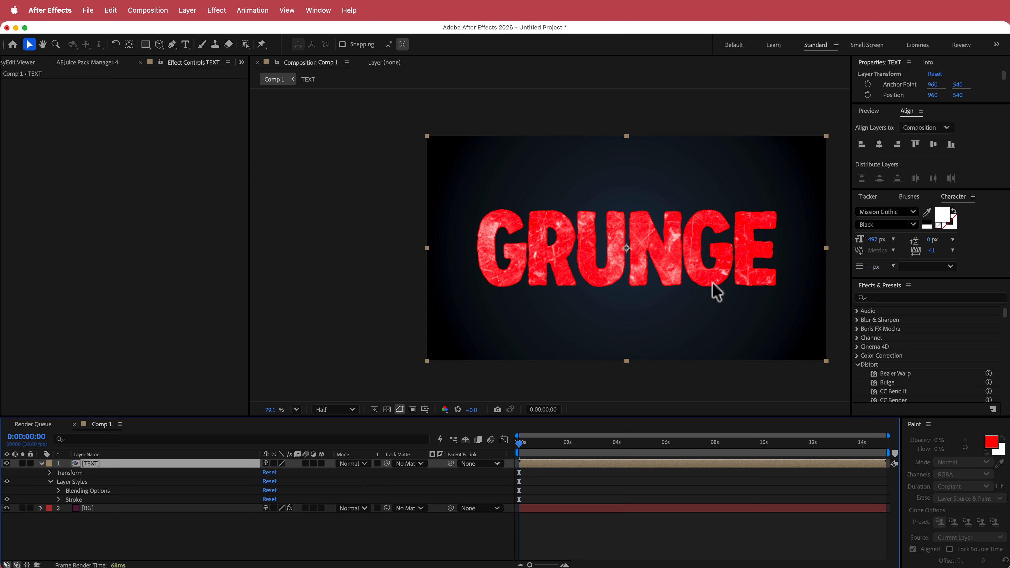
Copy the medium blue from the Color Hunt palette and set the TEXT layer's Stroke Color to #547792 in After Effects.
left_click(59, 500)
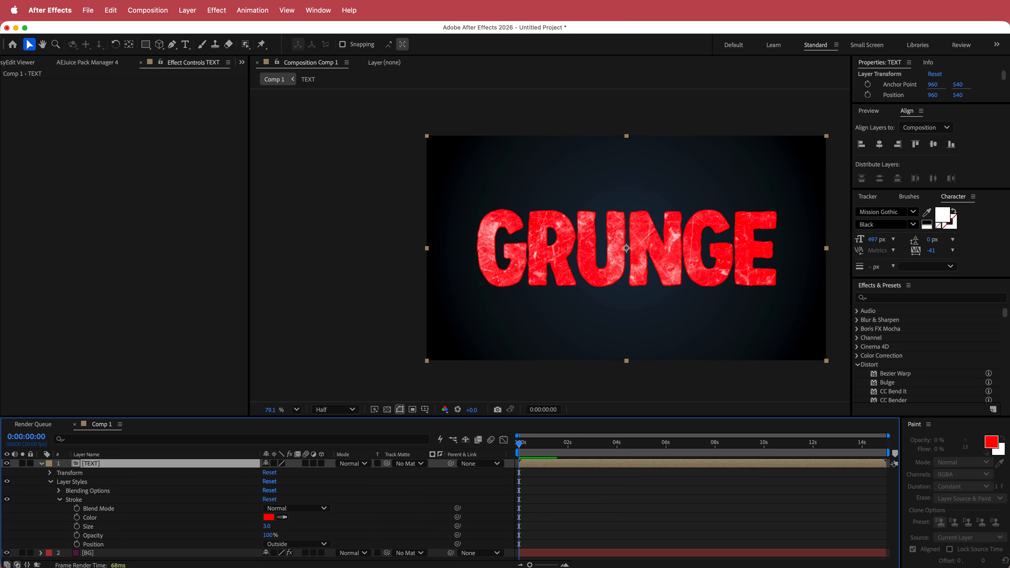
key("super+Tab")
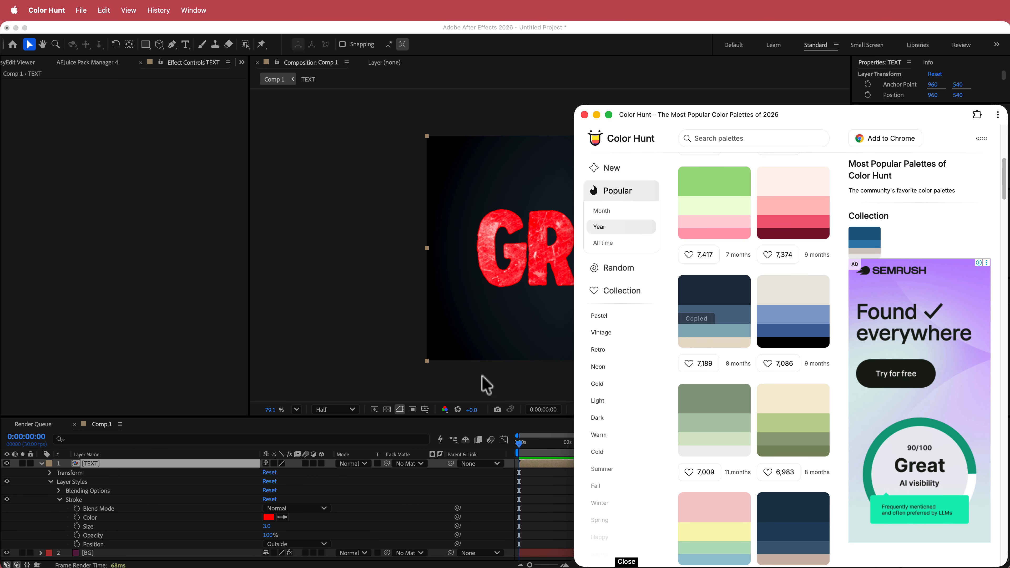
left_click(269, 517)
left_click(269, 517)
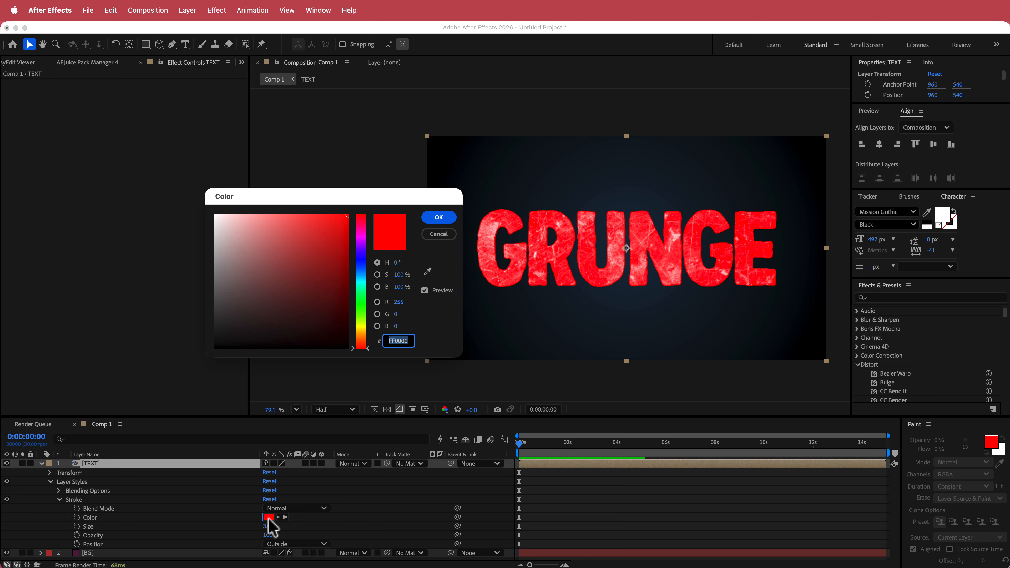
type("547792")
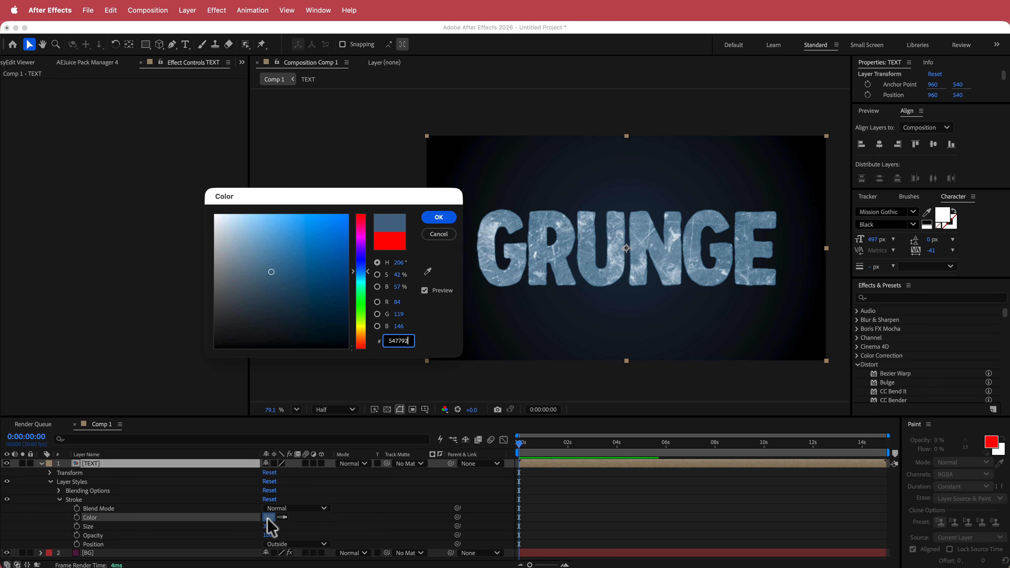
left_click(434, 220)
mouse_move(517, 446)
left_mouse_down()
mouse_move(814, 452)
mouse_move(519, 446)
left_mouse_up()
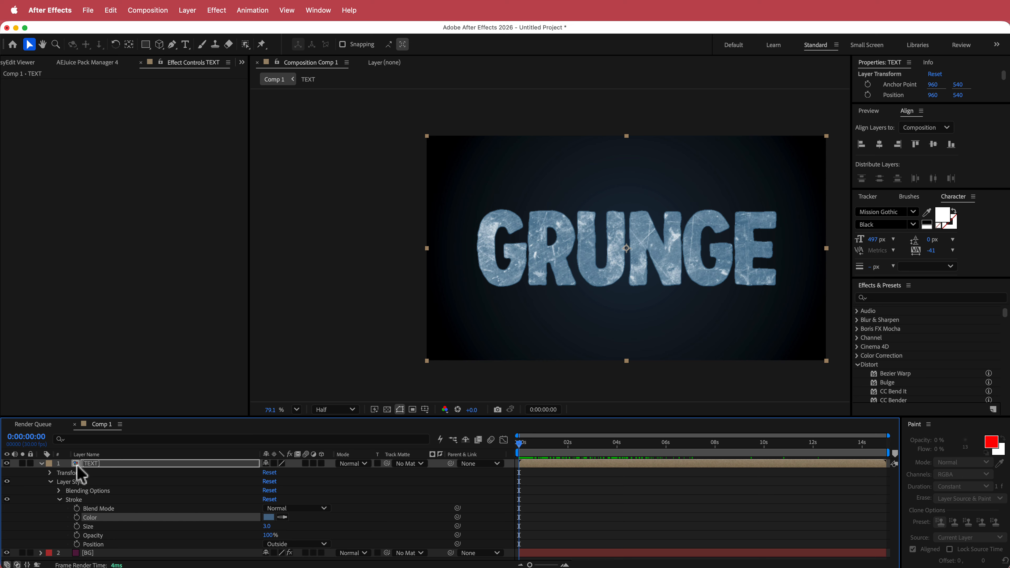
left_click(59, 500)
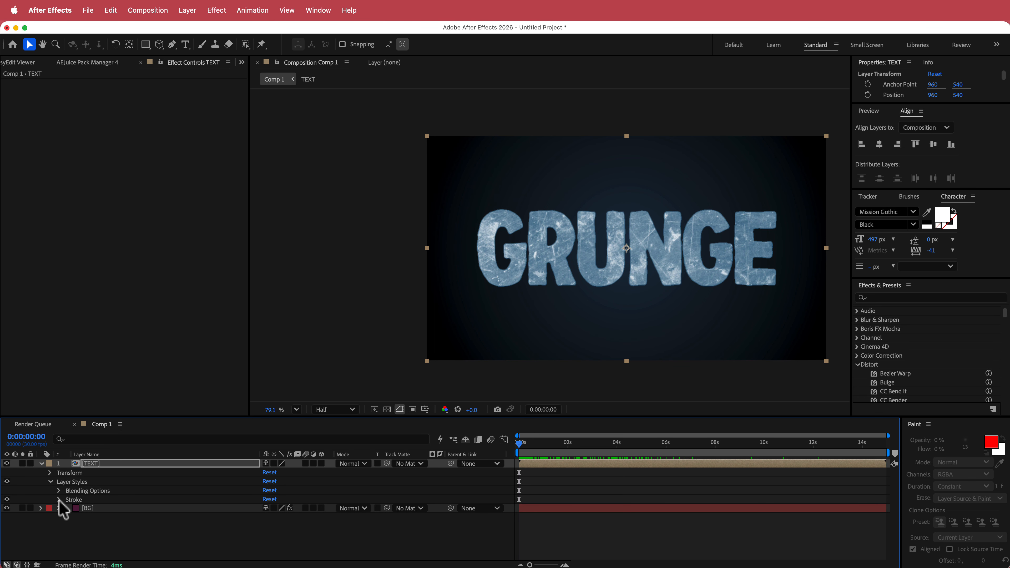
Add a Drop Shadow layer style to the TEXT layer.
right_click(94, 465)
mouse_move(147, 458)
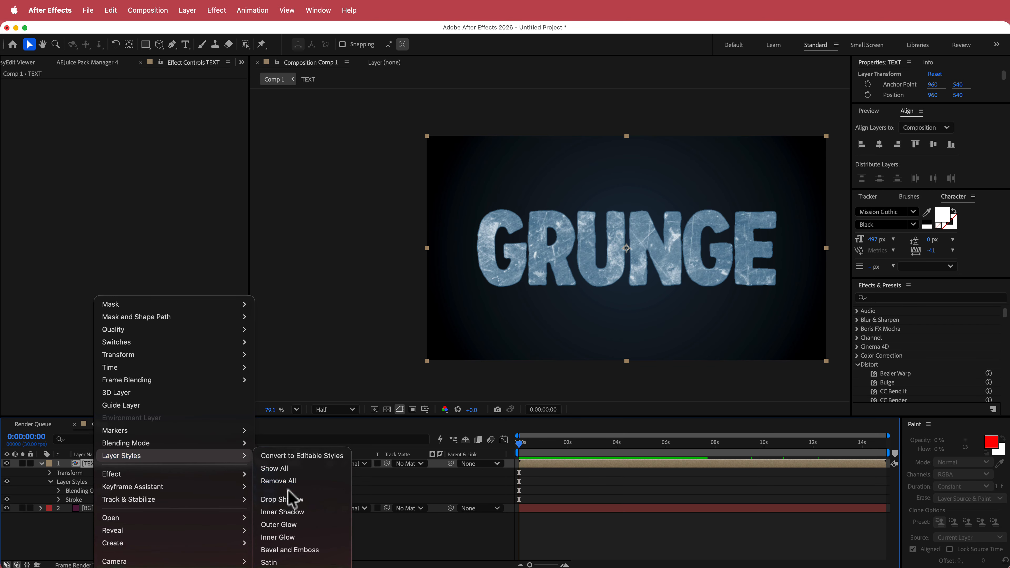
left_click(294, 499)
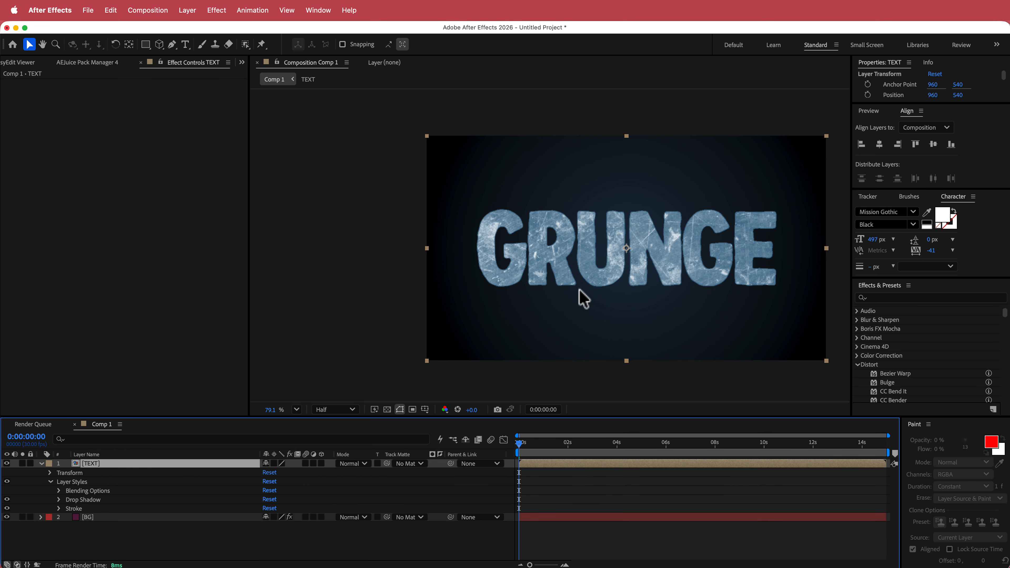
scroll(583, 299, "up", 5)
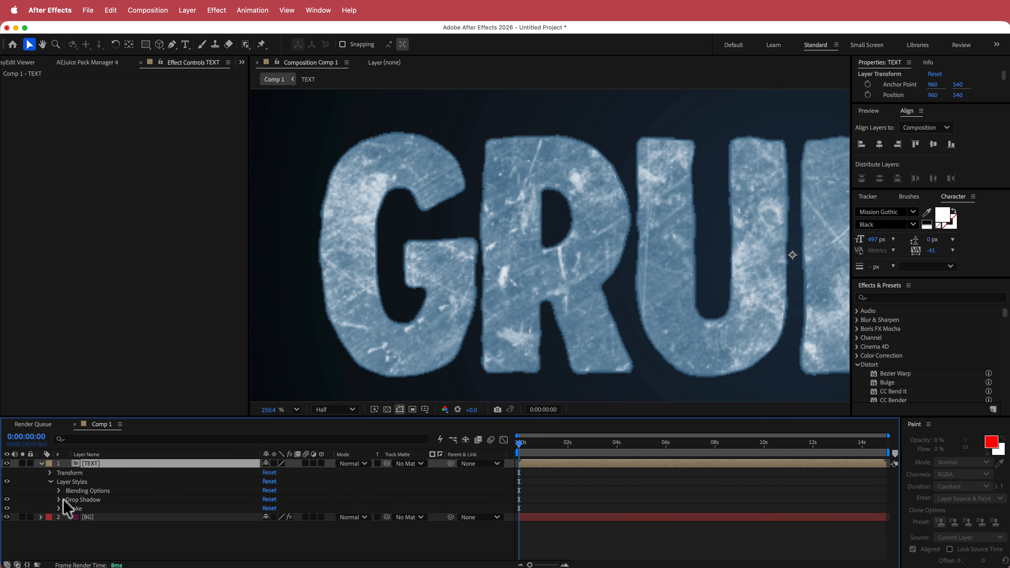
Set the TEXT layer's Drop Shadow to a Distance of 19 and an Opacity of 100%, and preview the title.
left_click(59, 500)
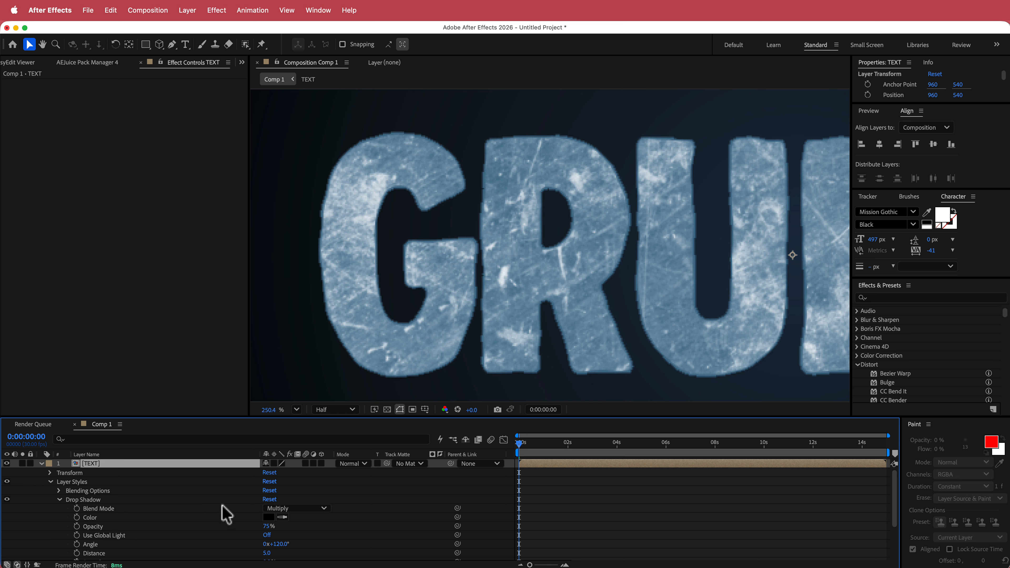
scroll(223, 510, "down", 3)
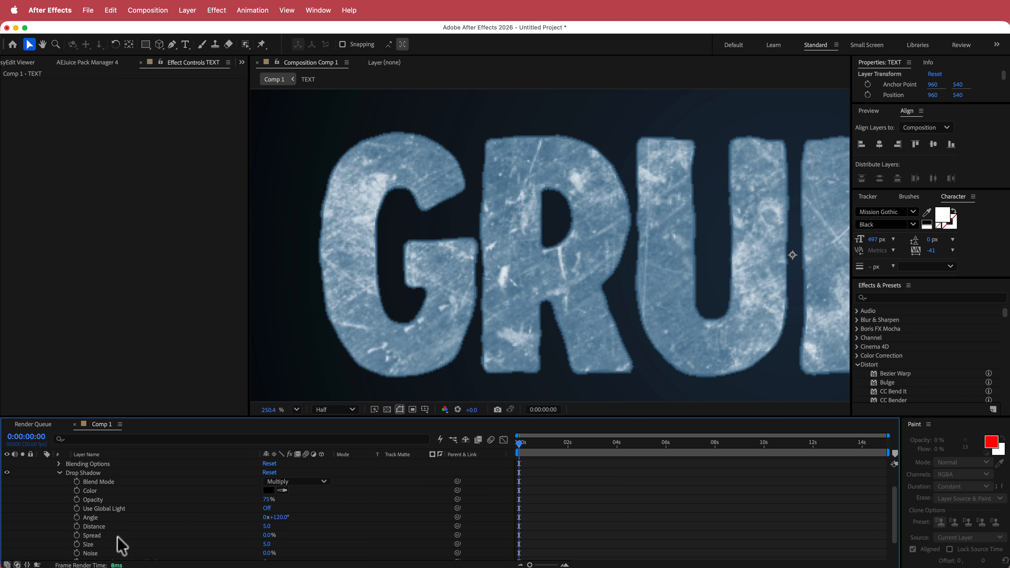
left_click_drag(266, 526, 285, 526)
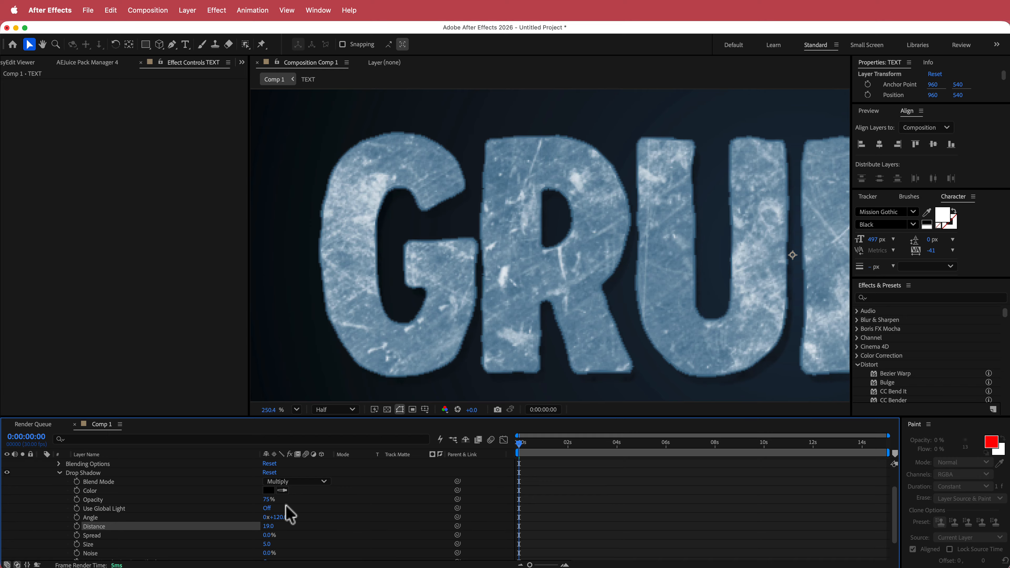
left_click_drag(267, 503, 279, 504)
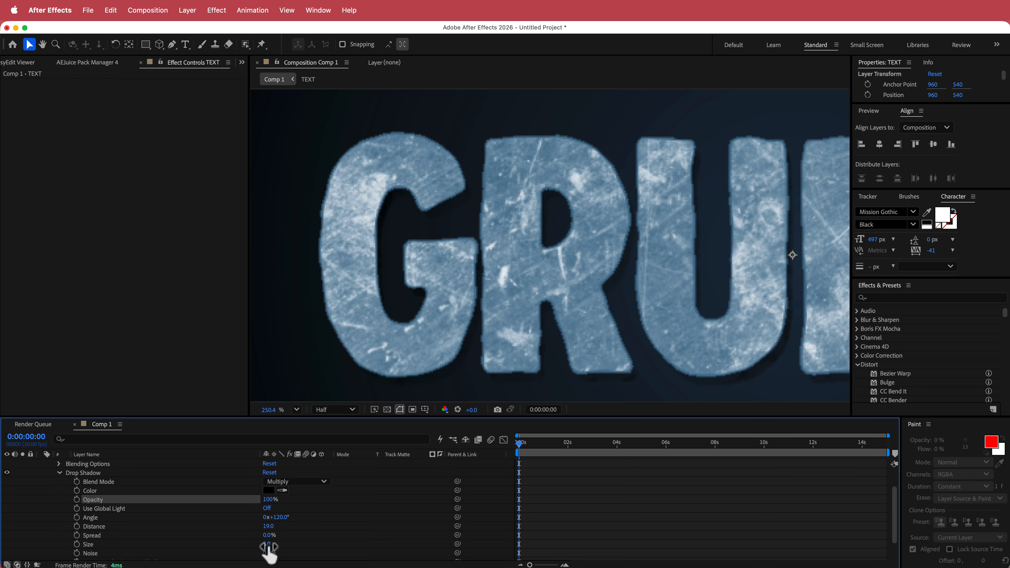
left_click_drag(268, 547, 287, 547)
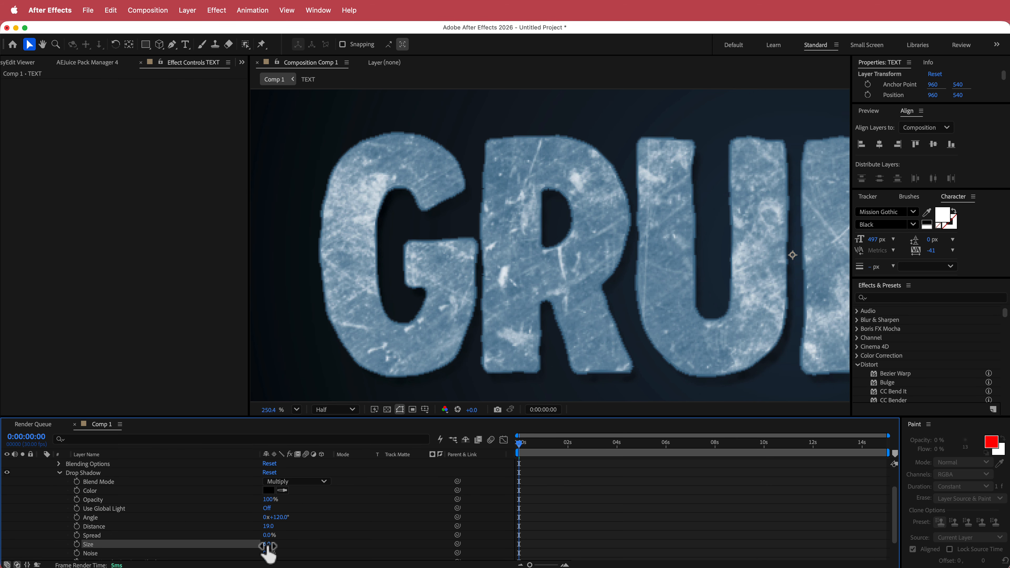
key("super+z")
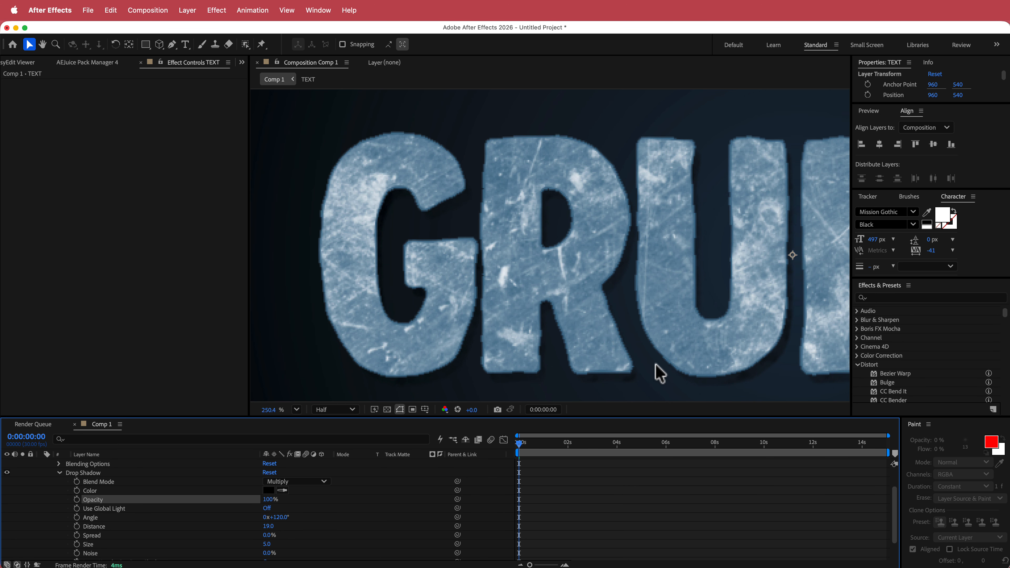
scroll(661, 375, "down", 5)
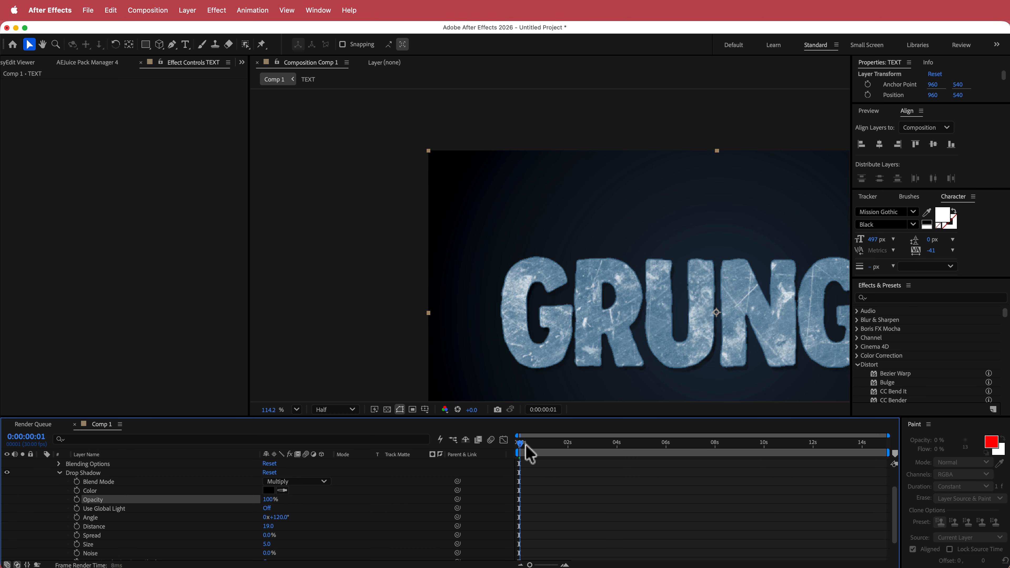
left_click_drag(526, 452, 717, 451)
key("Home")
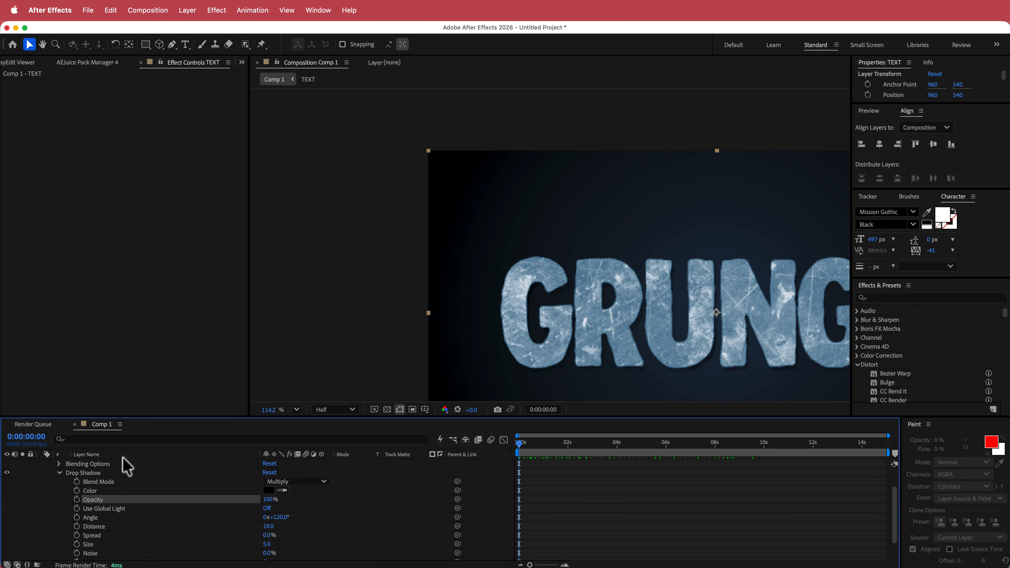
left_click(60, 472)
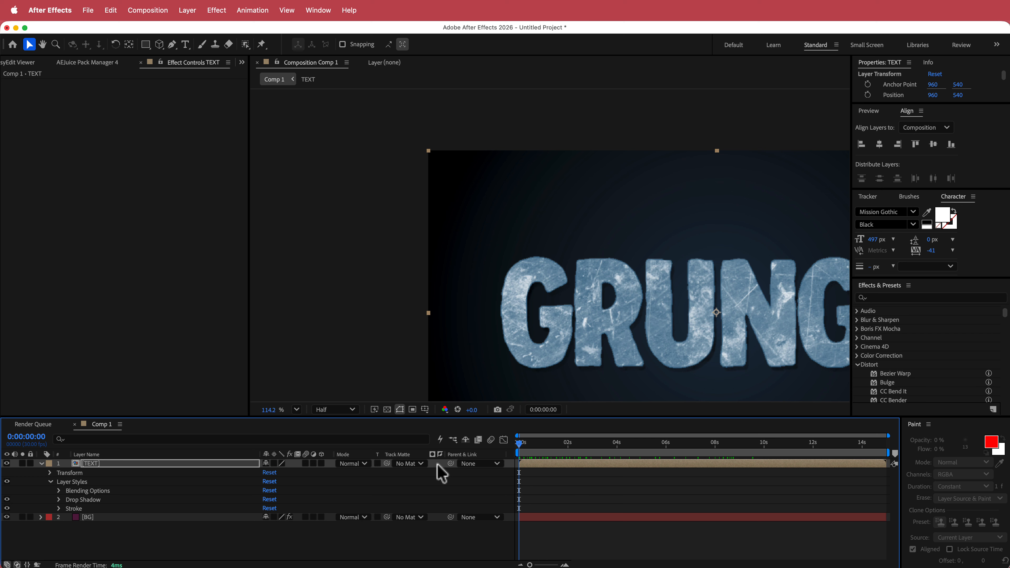
Create an adjustment layer above the TEXT layer in Comp 1.
right_click(441, 473)
mouse_move(454, 474)
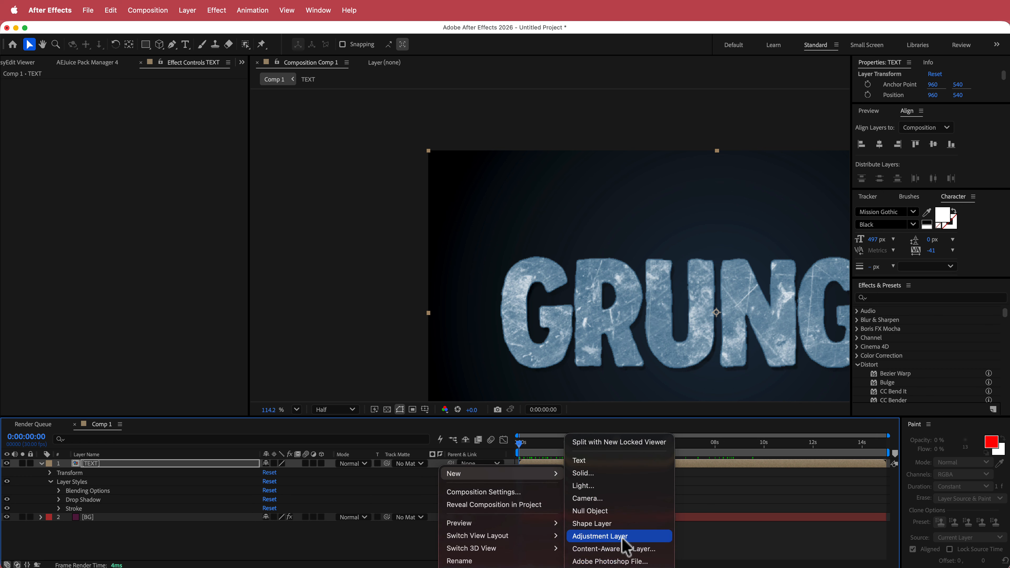
left_click(601, 537)
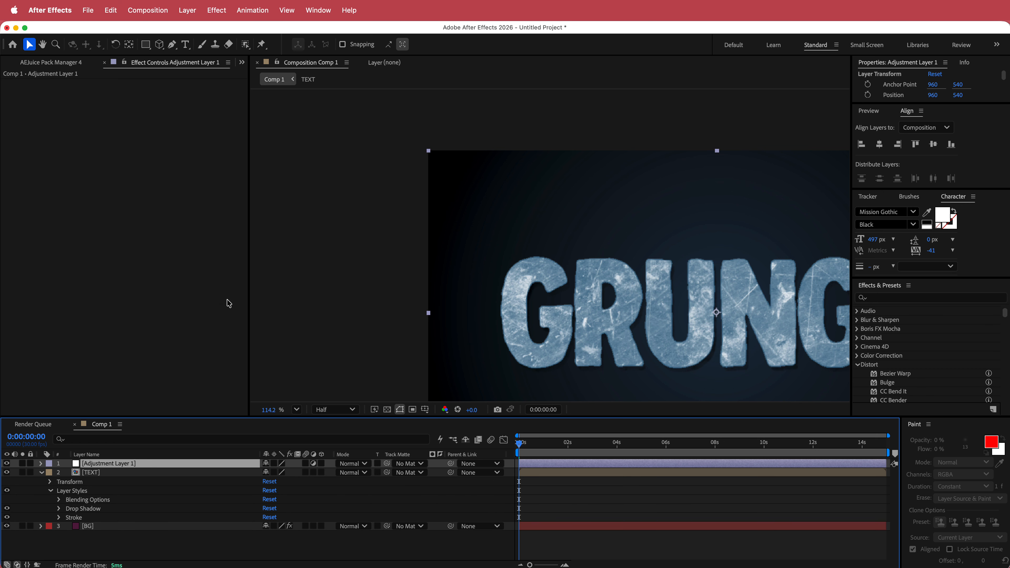
Apply the Posterize Time effect to the adjustment layer with a Frame Rate of 12.
key("ctrl+space")
type("pos")
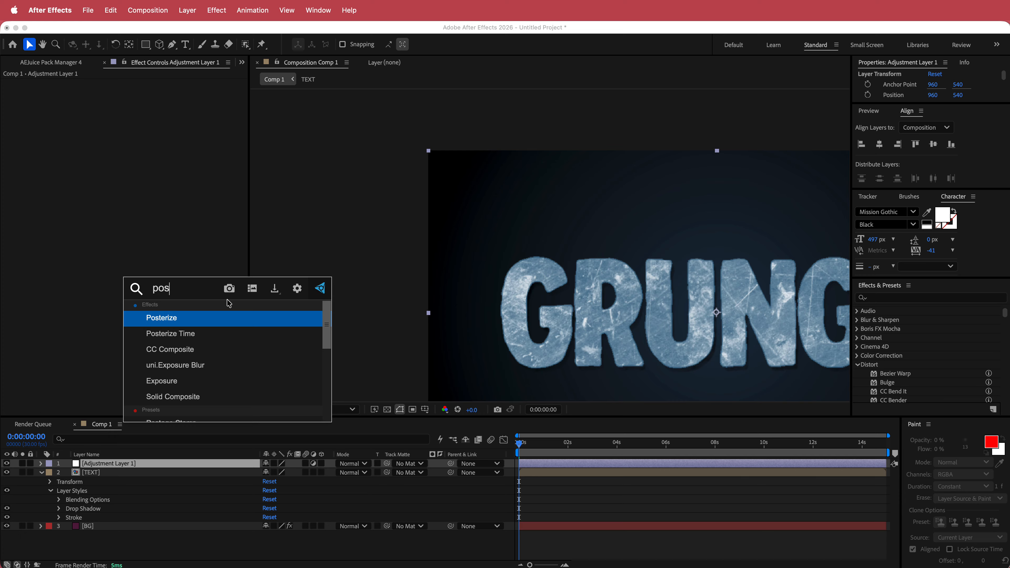
left_click(179, 334)
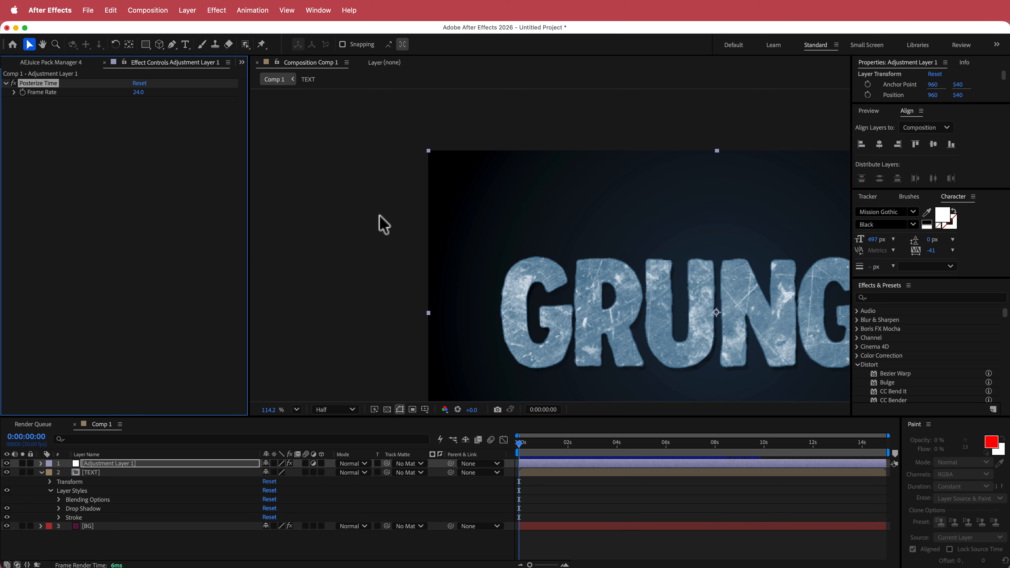
left_click(138, 94)
type("12")
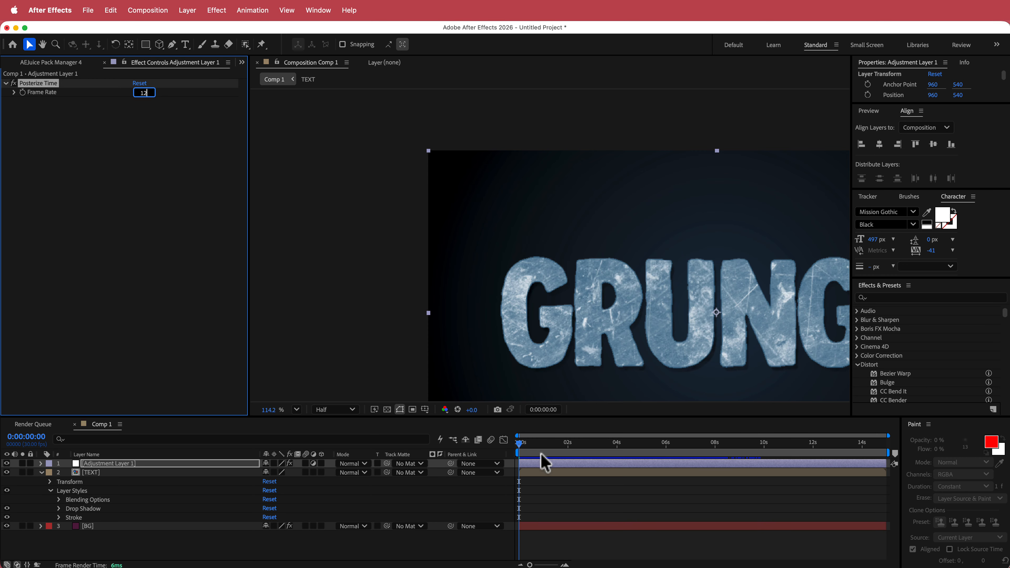
mouse_move(521, 452)
left_mouse_down()
mouse_move(704, 467)
mouse_move(516, 463)
left_mouse_up()
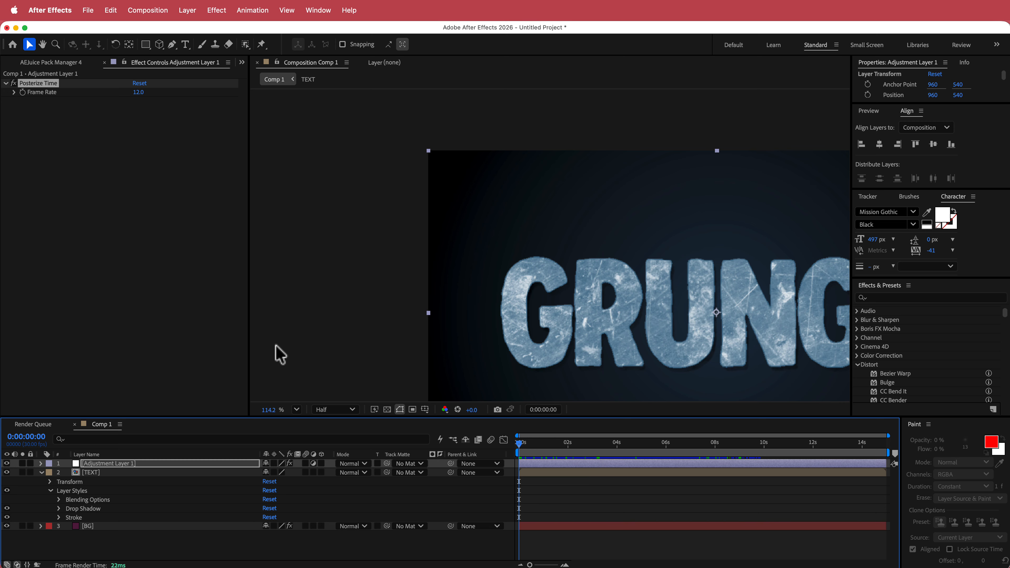
Add the Noise effect to the same adjustment layer with an Amount of Noise of 10%, and preview it.
key("ctrl+space")
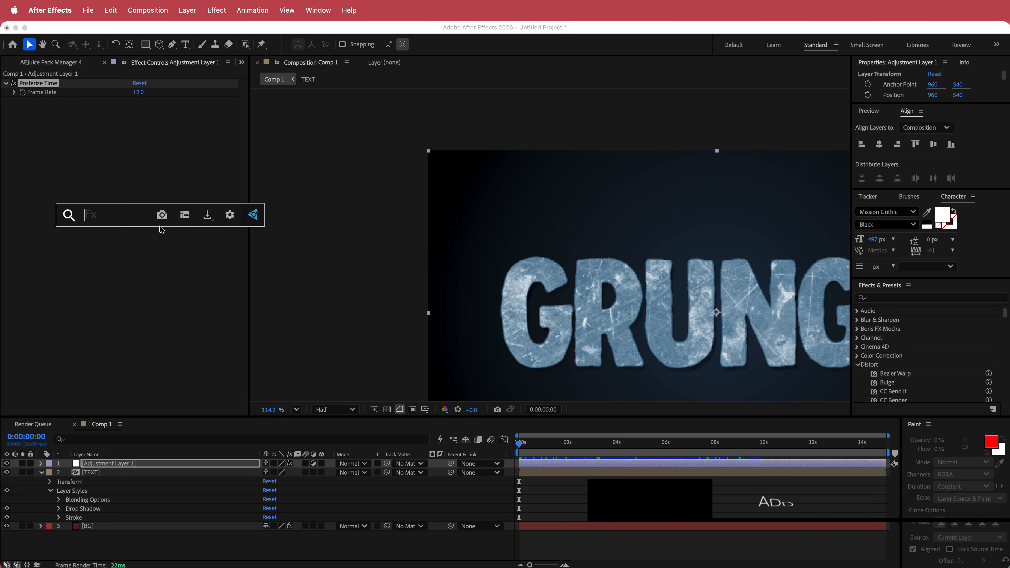
type("noi")
key("Return")
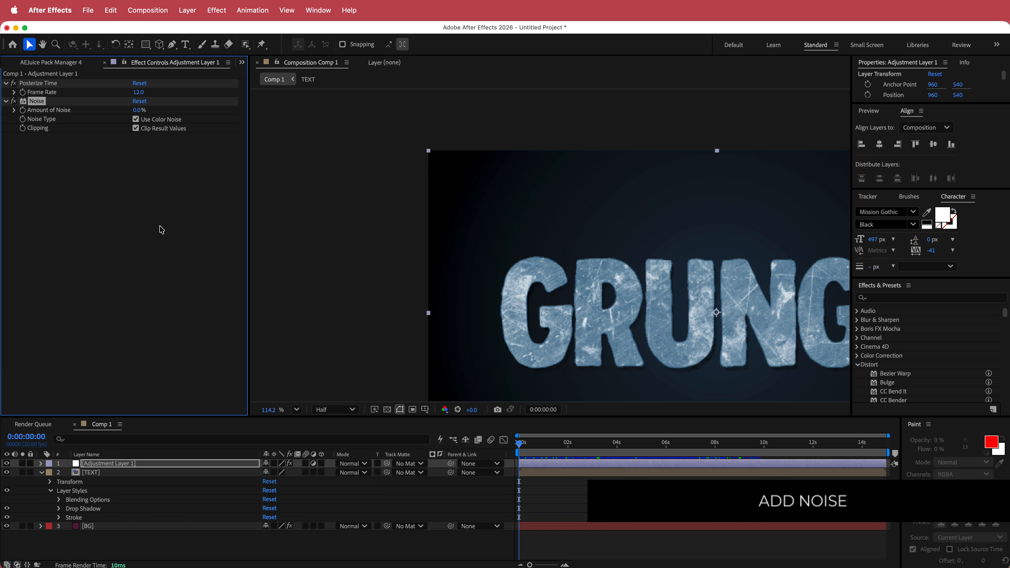
left_click(137, 110)
scroll(689, 321, "down", 2)
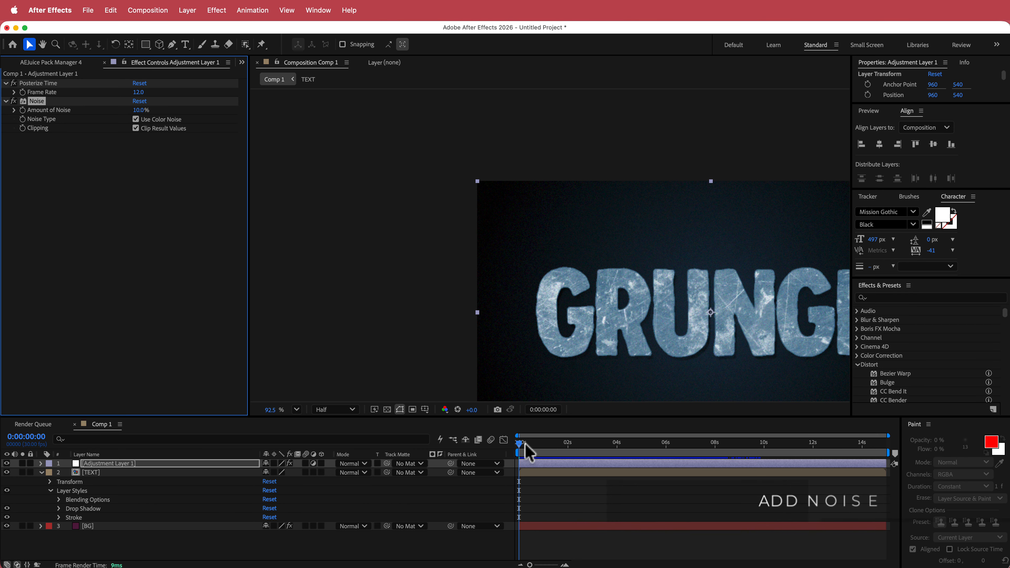
left_click_drag(525, 444, 665, 443)
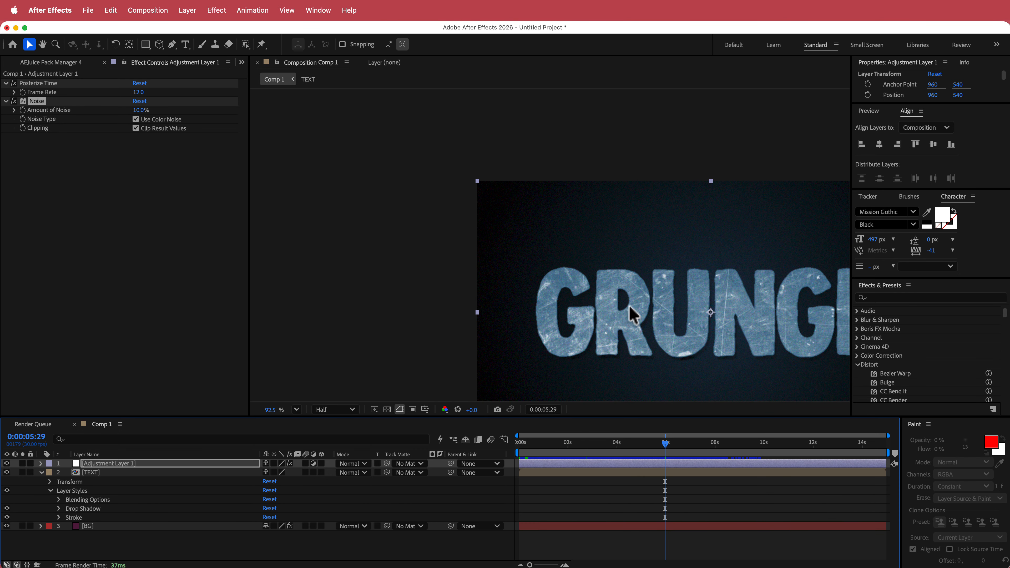
Create a second adjustment layer directly above the TEXT layer, beneath the one holding Posterize Time and Noise.
key("h")
left_click_drag(672, 250, 508, 213)
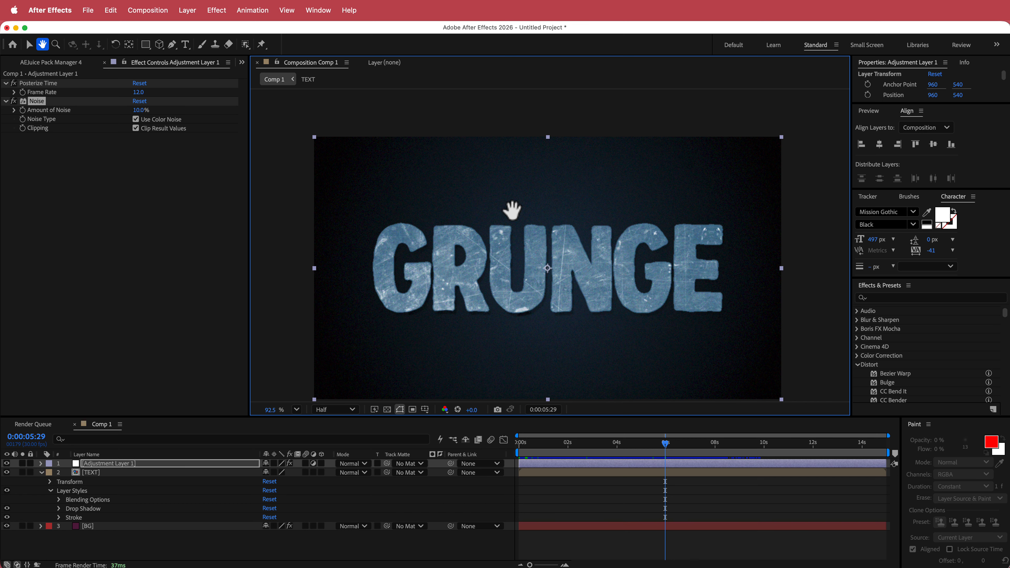
key("v")
left_click(387, 472)
right_click(442, 467)
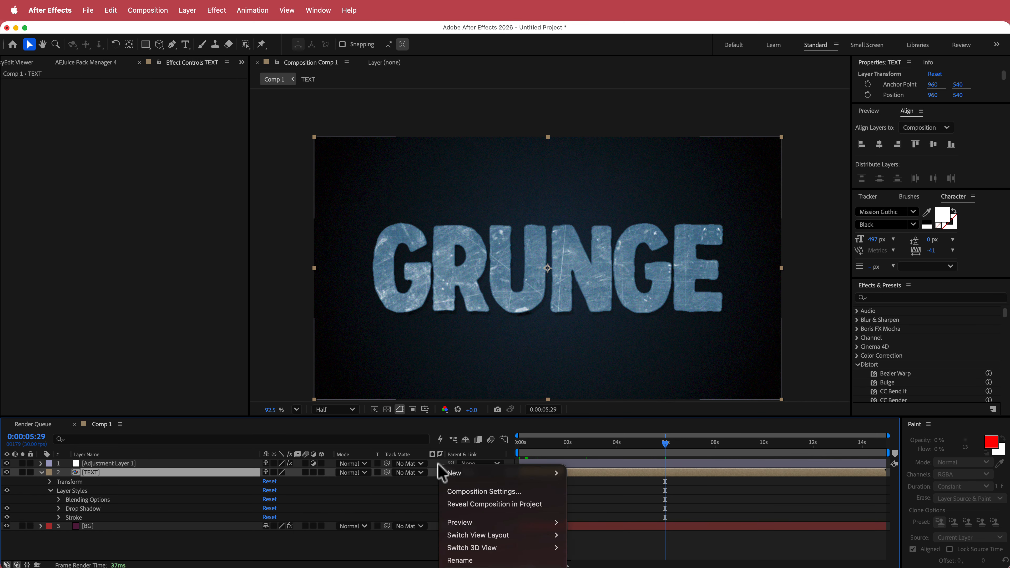
mouse_move(471, 474)
left_click(614, 538)
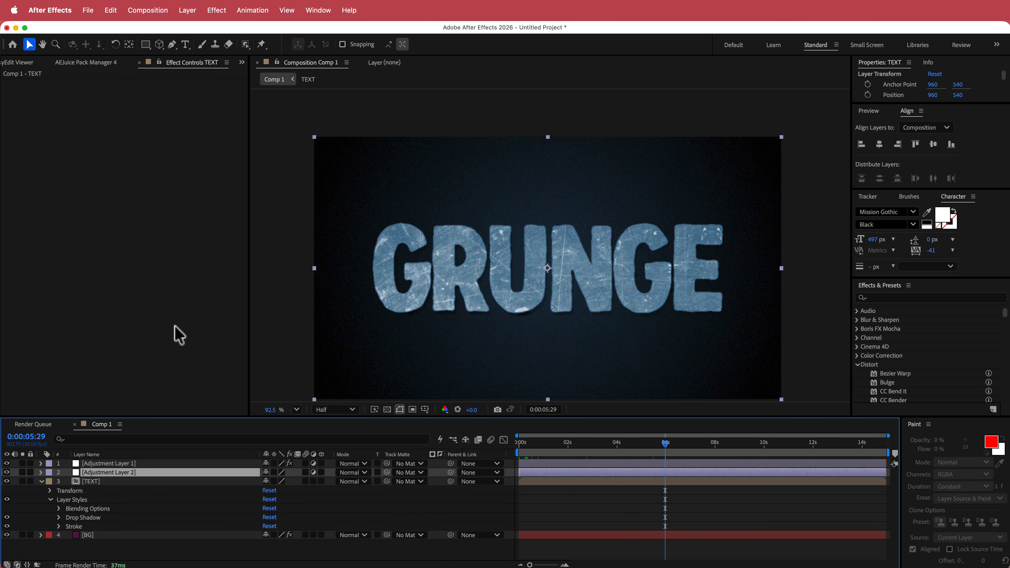
Move the newer adjustment layer to the top of the layer stack and apply the Curves effect to it.
left_click_drag(131, 474, 128, 461)
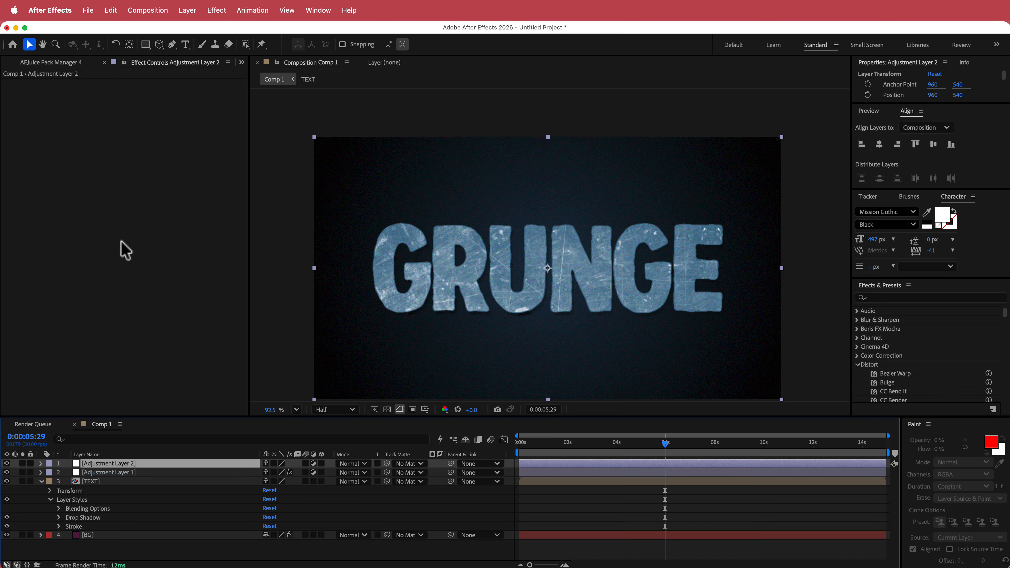
key("ctrl+space")
type("curv")
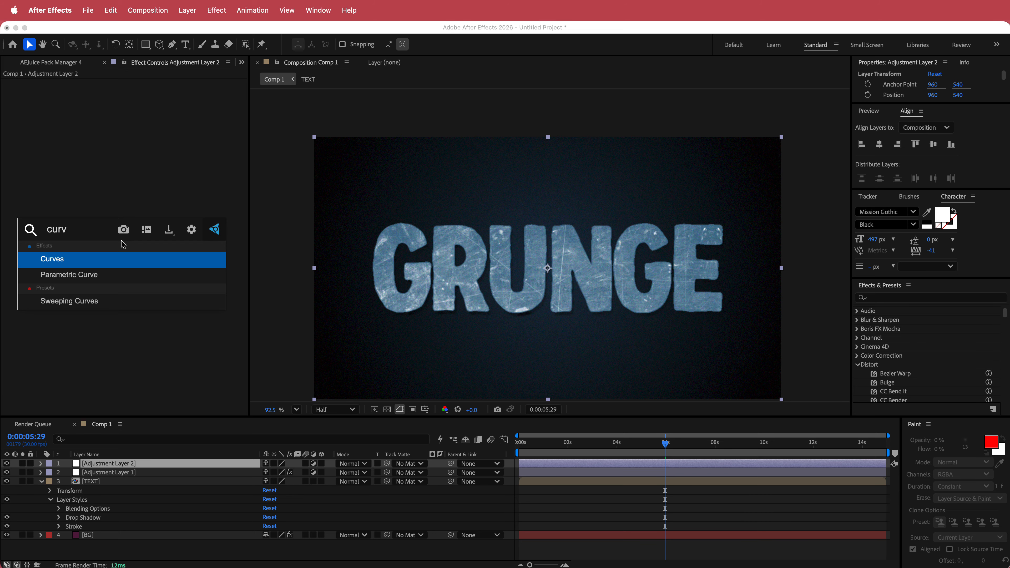
key("Return")
Shape the RGB curve into a subtle S, lowering the shadows slightly and raising the highlights, and preview the contrast along the timeline.
left_click_drag(63, 221, 68, 220)
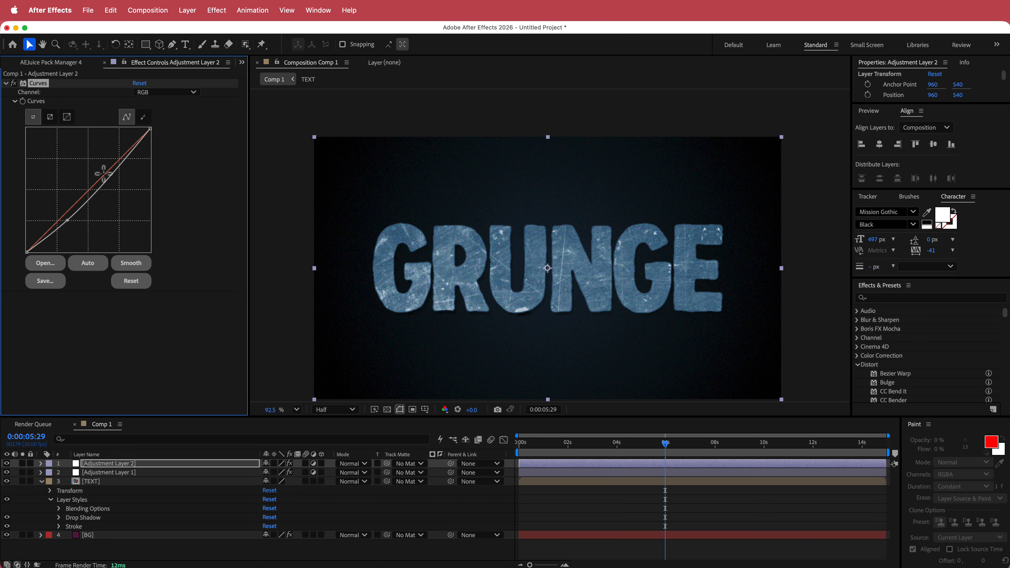
left_click_drag(130, 158, 123, 152)
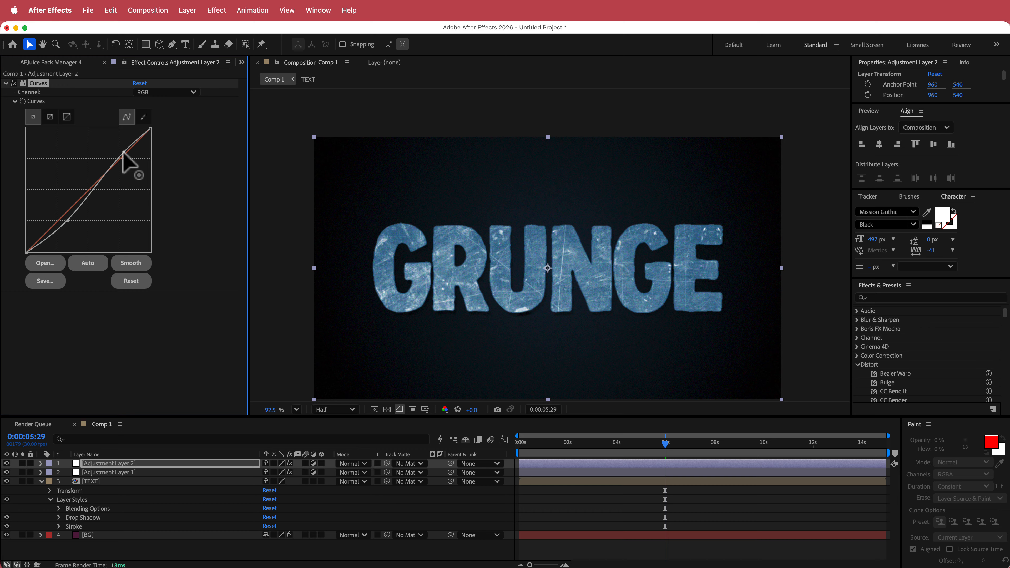
left_click_drag(67, 224, 66, 216)
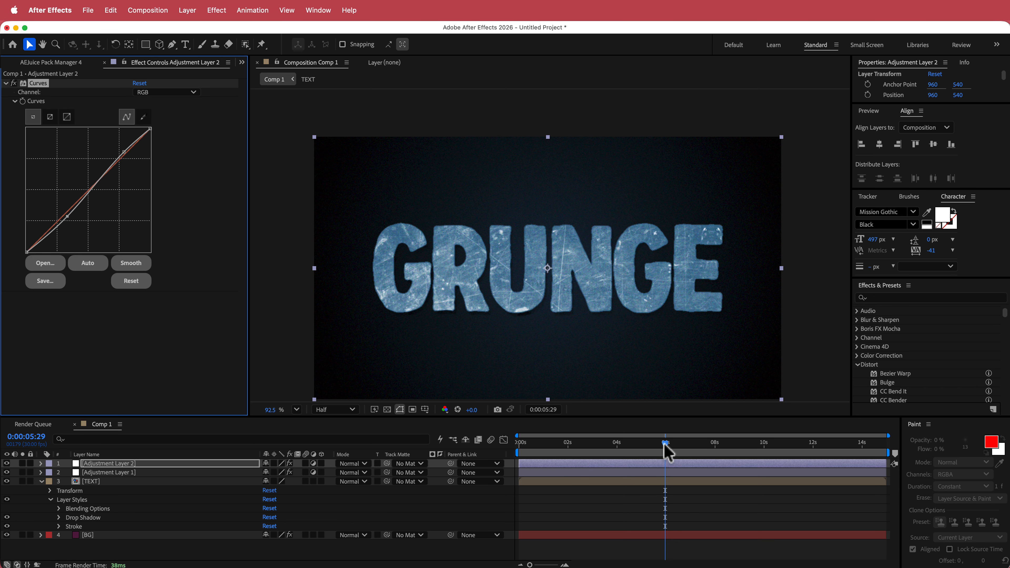
left_click_drag(668, 451, 527, 442)
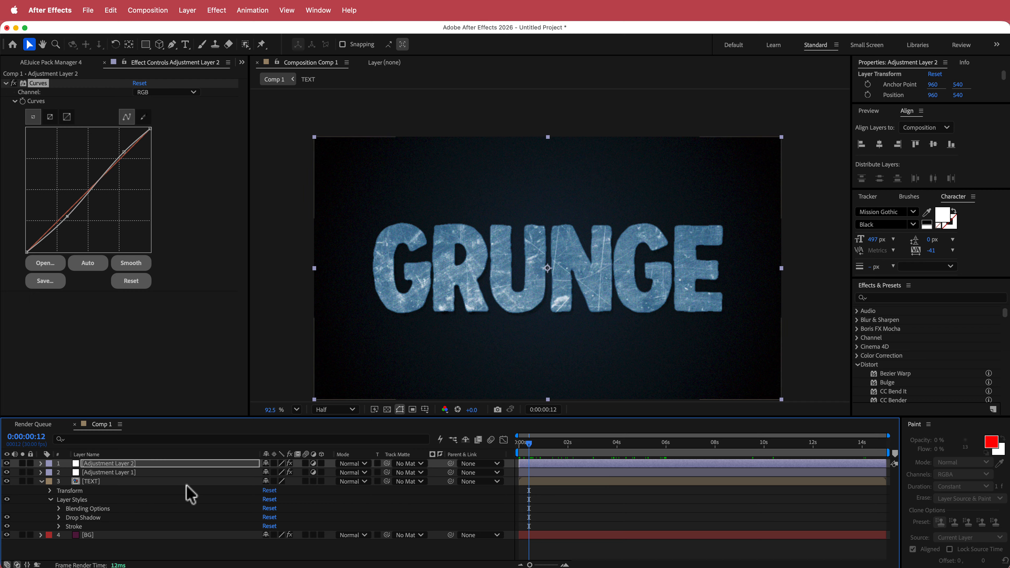
Keyframe the TEXT layer's Scale from 100% at the first frame to 105% at 0:00:14:29, and scrub through the animation.
left_click(85, 482)
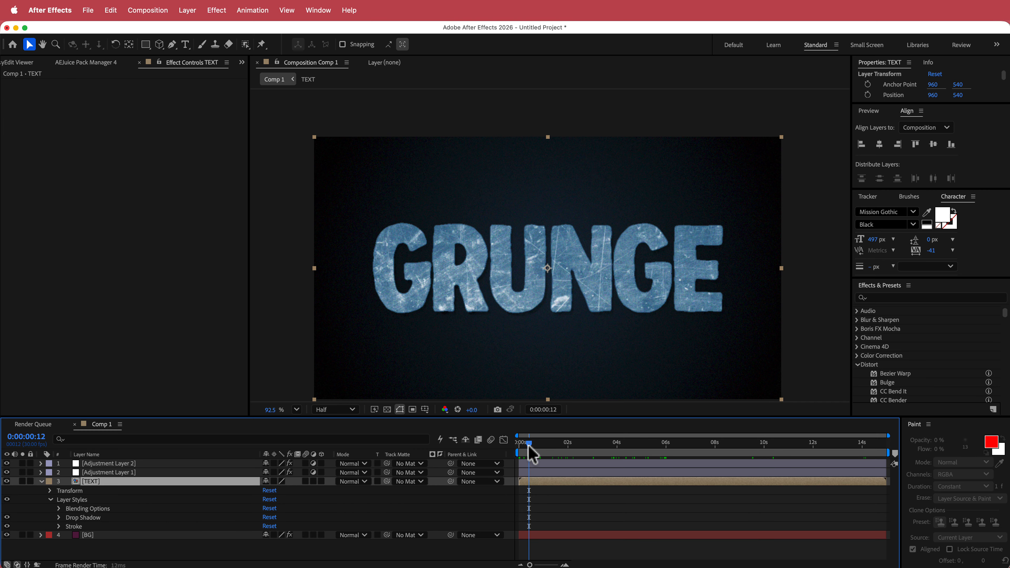
left_click_drag(530, 447, 915, 454)
key("s")
left_click(68, 491)
left_click(282, 491)
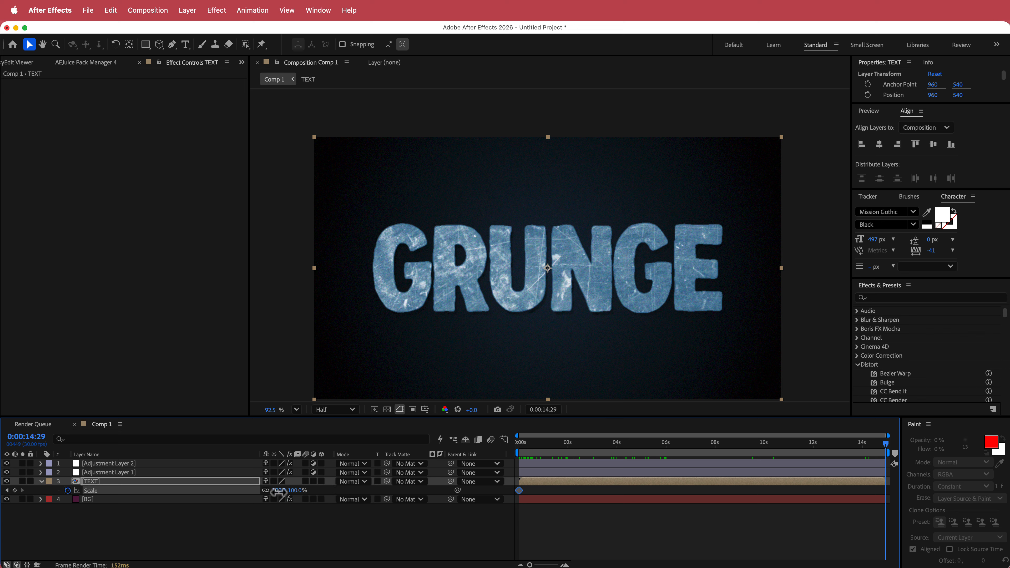
type("105")
key("Return")
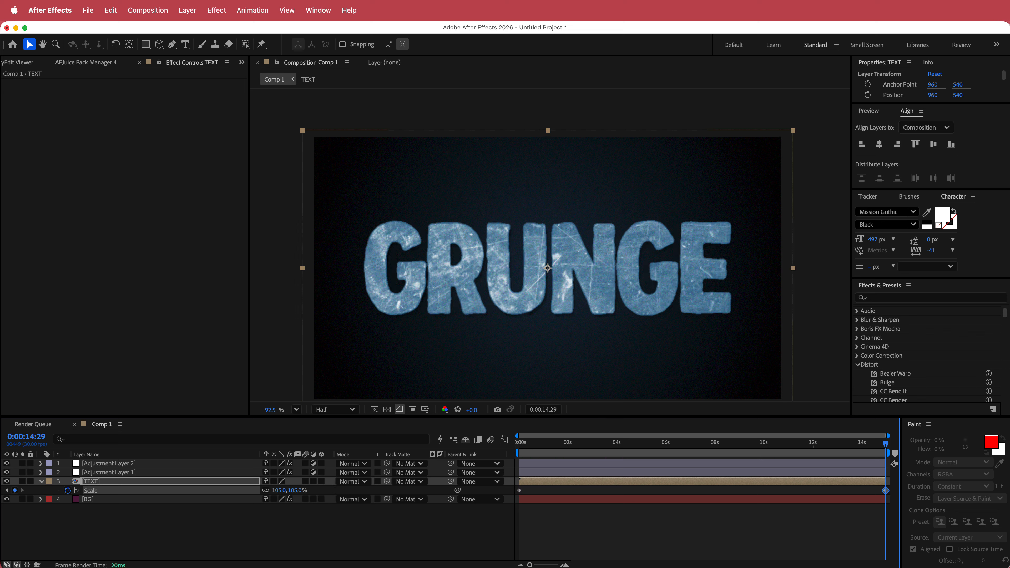
left_click_drag(888, 443, 562, 449)
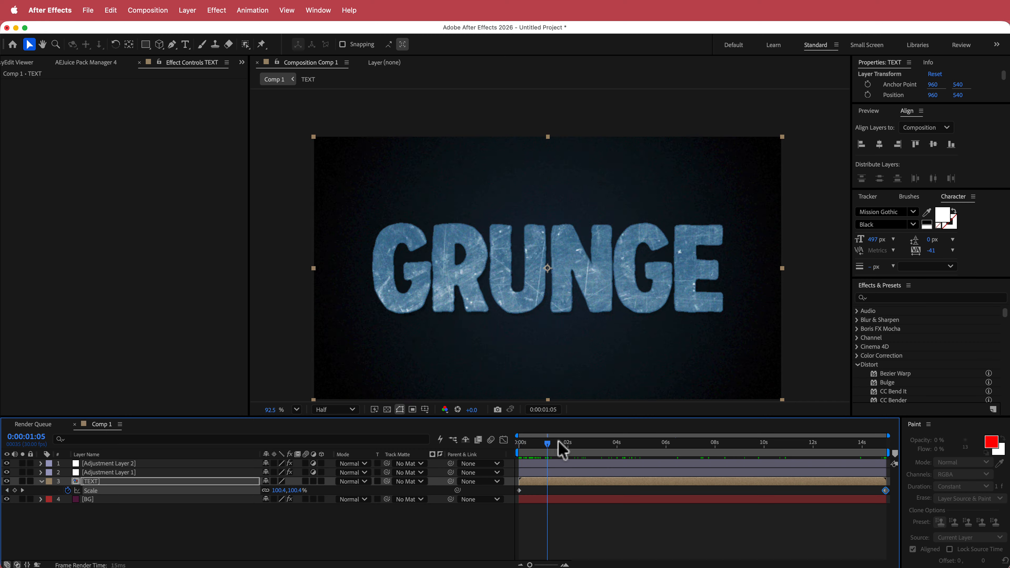